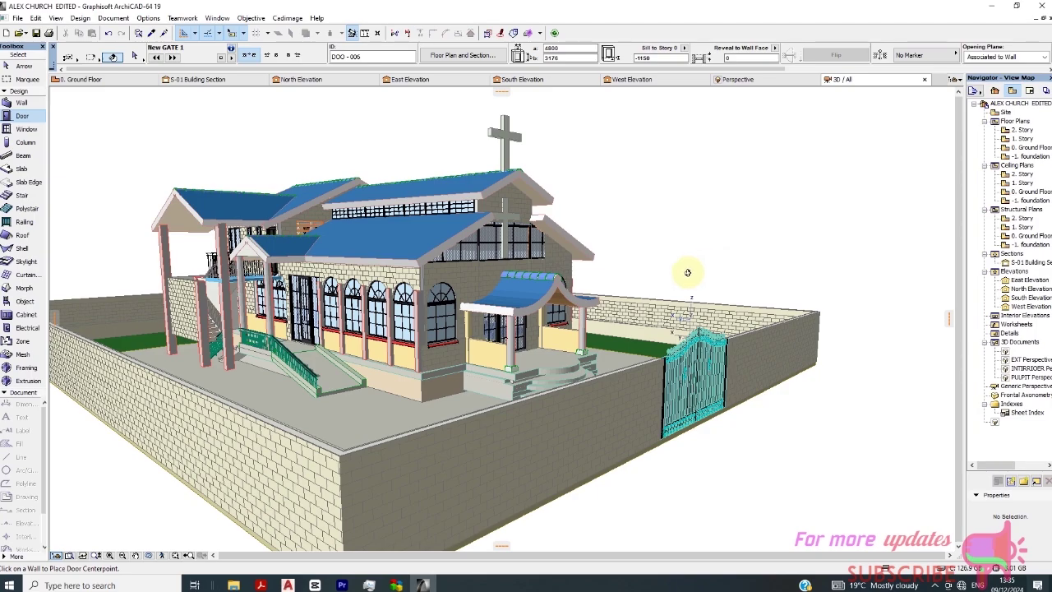
Orbit the 3D church so the gate faces the viewer, then switch to the 0. Ground Floor plan
middle_click_drag(689, 271, 399, 272, "shift")
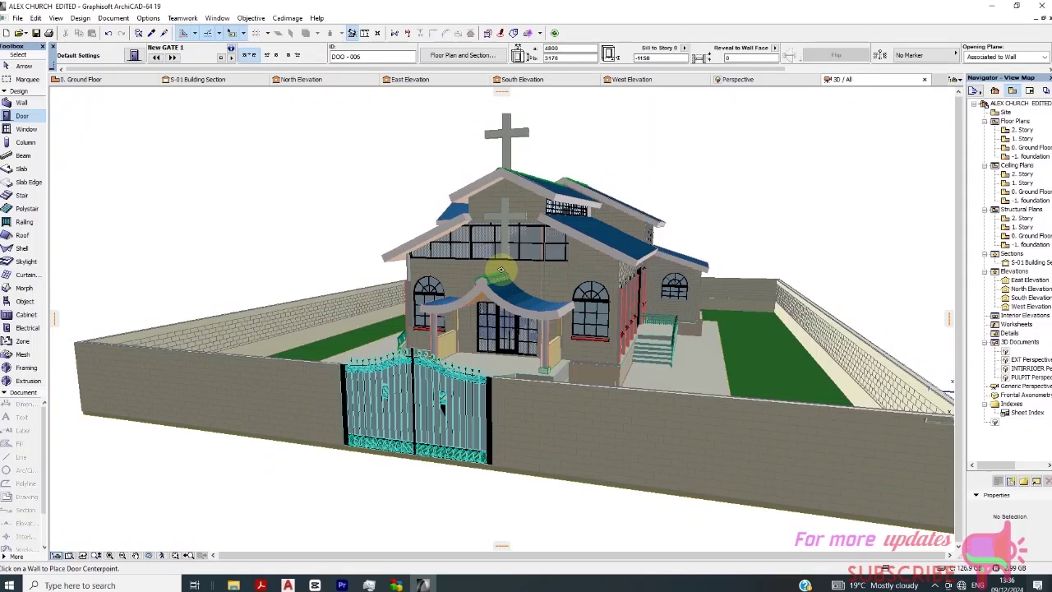
left_click(94, 80)
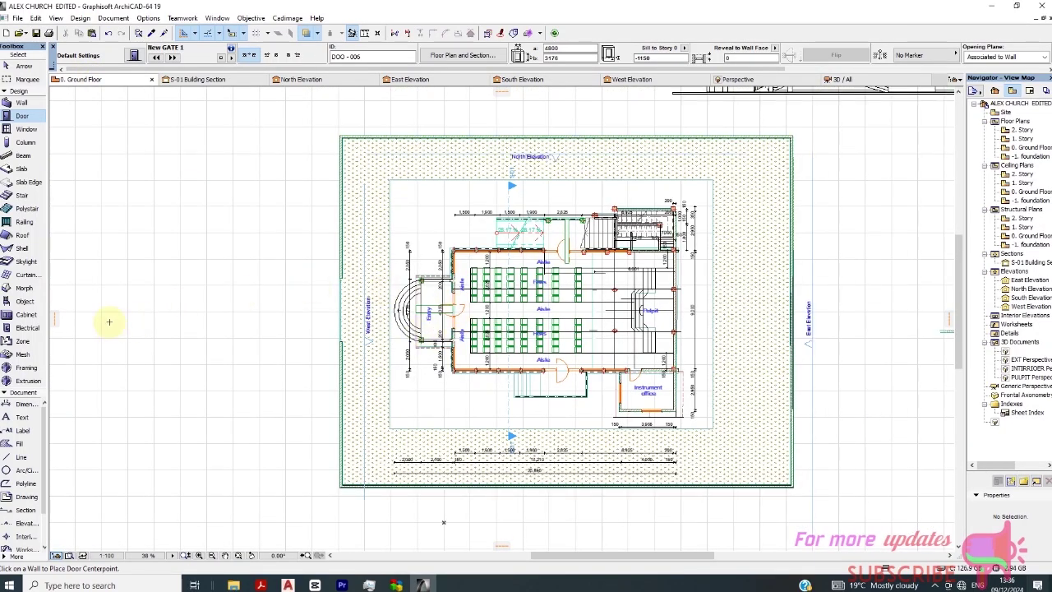
Collapse the Design group, expand More, and pick the Camera tool in the Toolbox
left_click(18, 92)
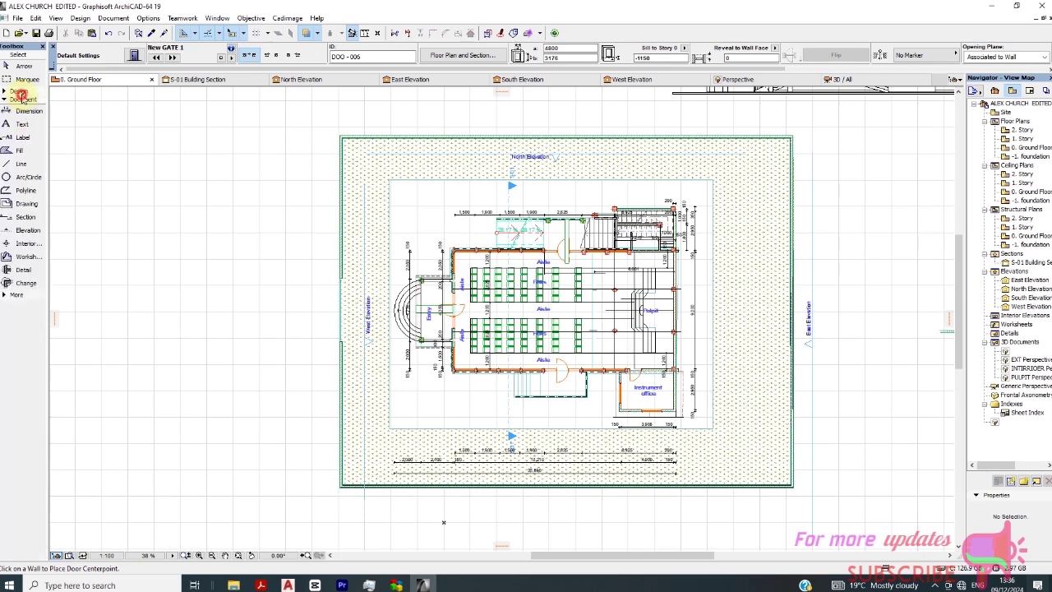
left_click(26, 298)
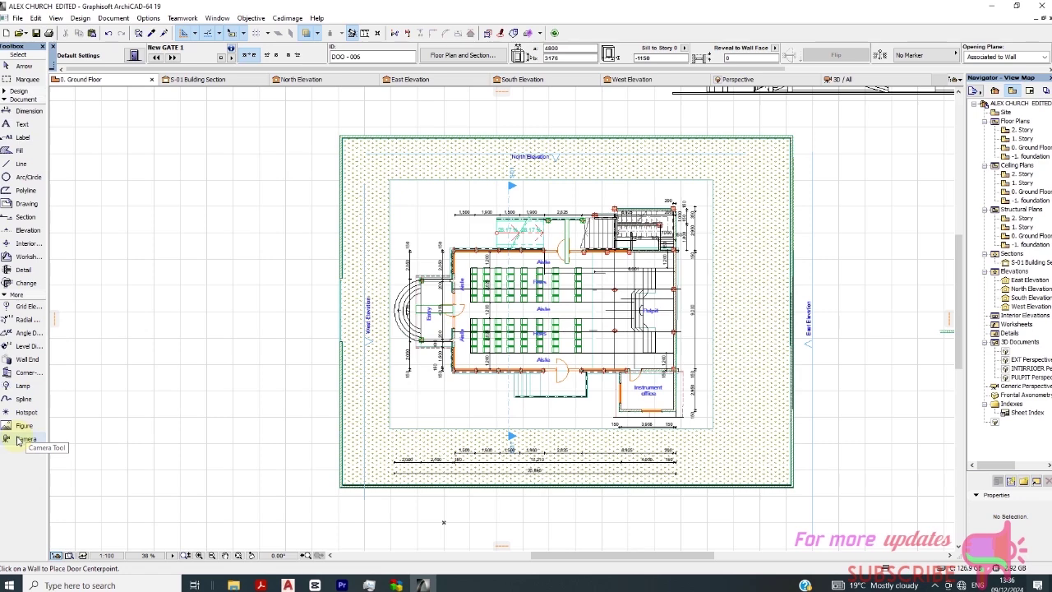
left_click(18, 440)
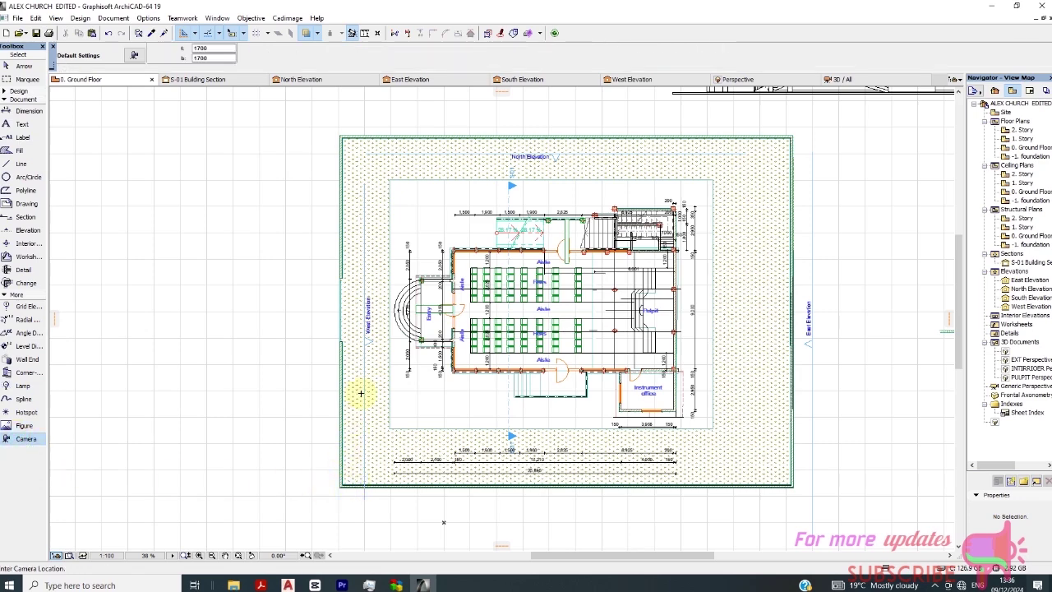
Place cameras down the west edge of the site, starting at the top-left corner, each aimed at the church
left_click(342, 138)
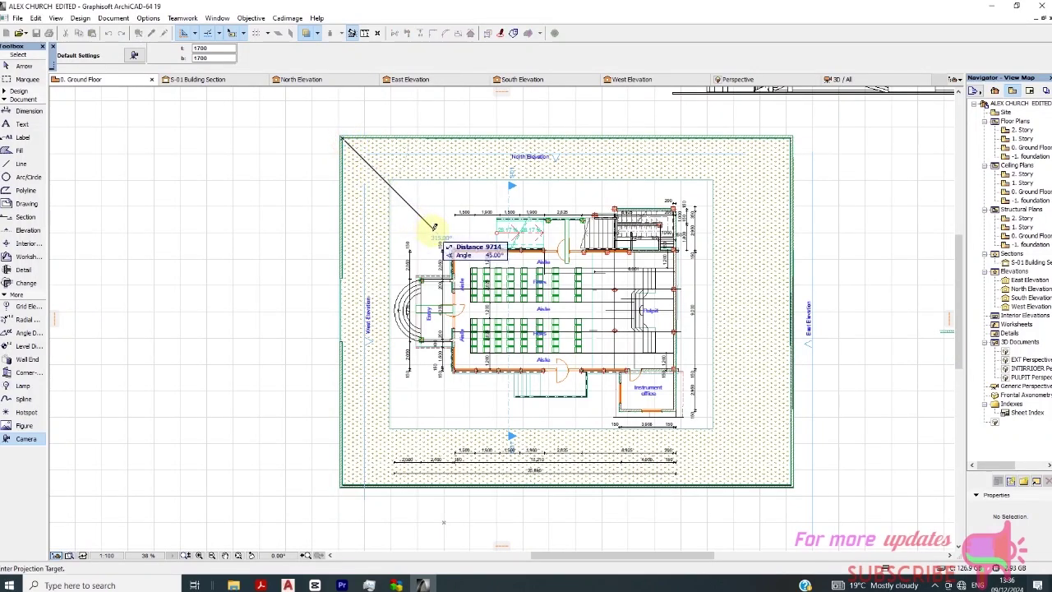
left_click(446, 267)
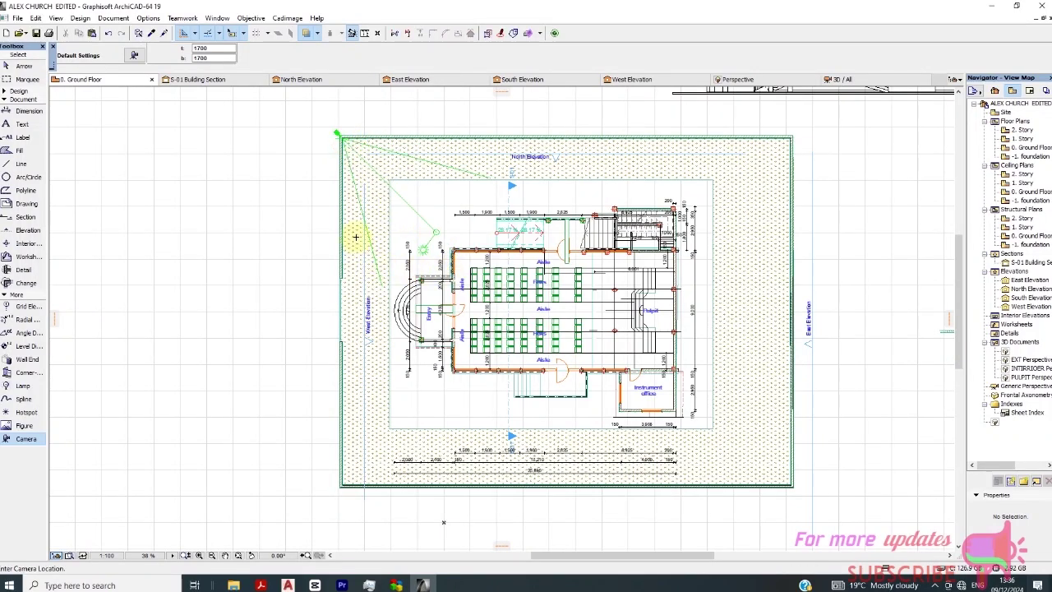
left_click(340, 171)
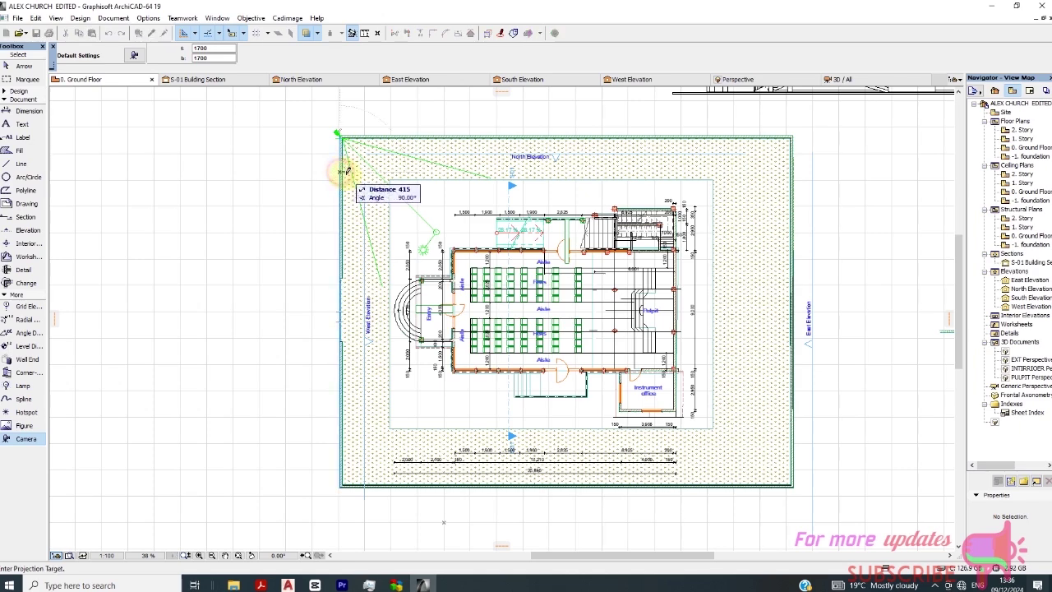
left_click(421, 251)
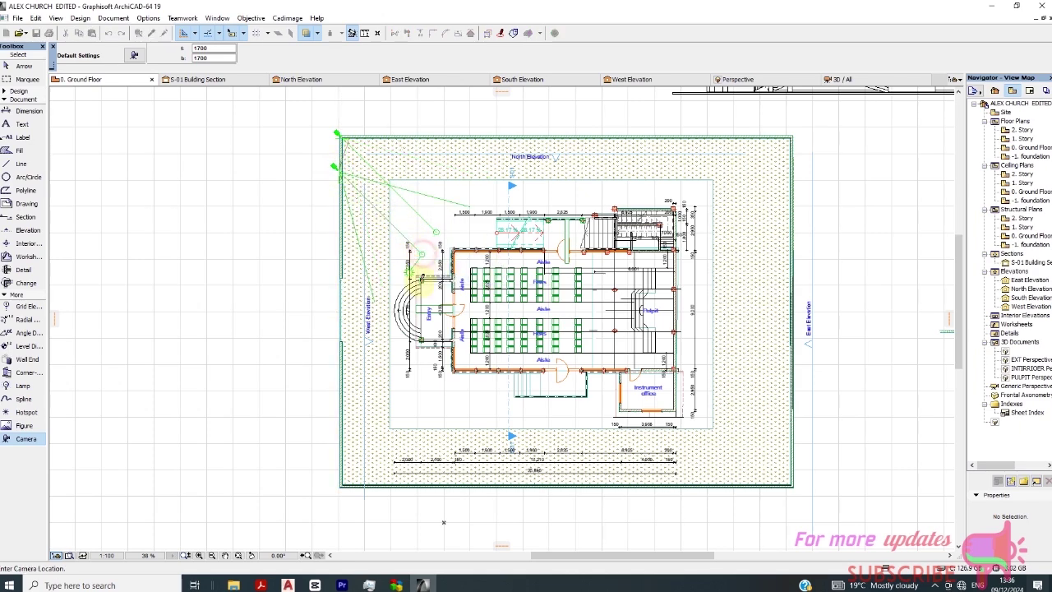
left_click(341, 226)
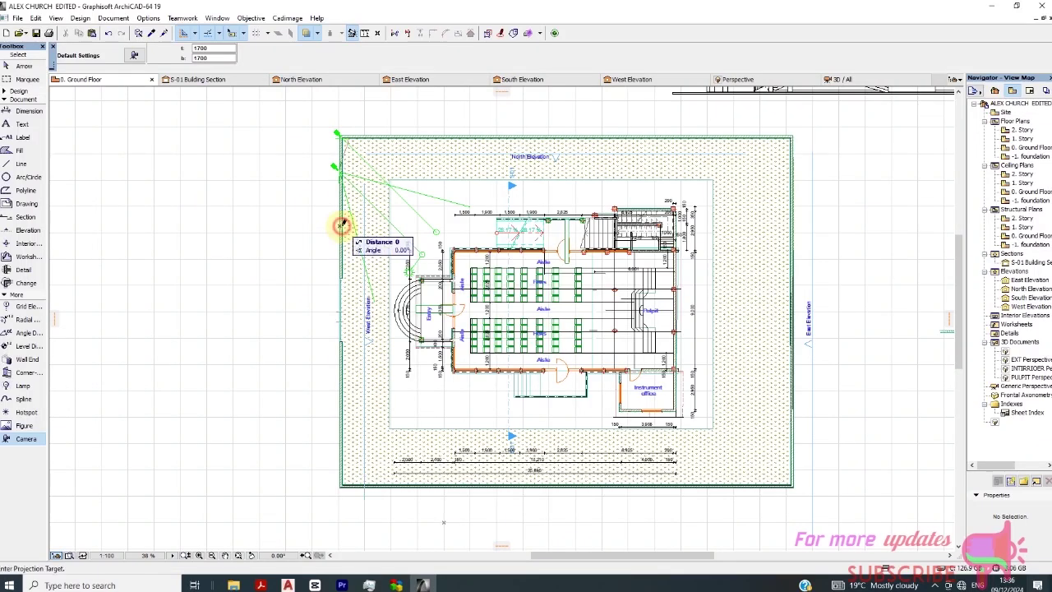
left_click(398, 285)
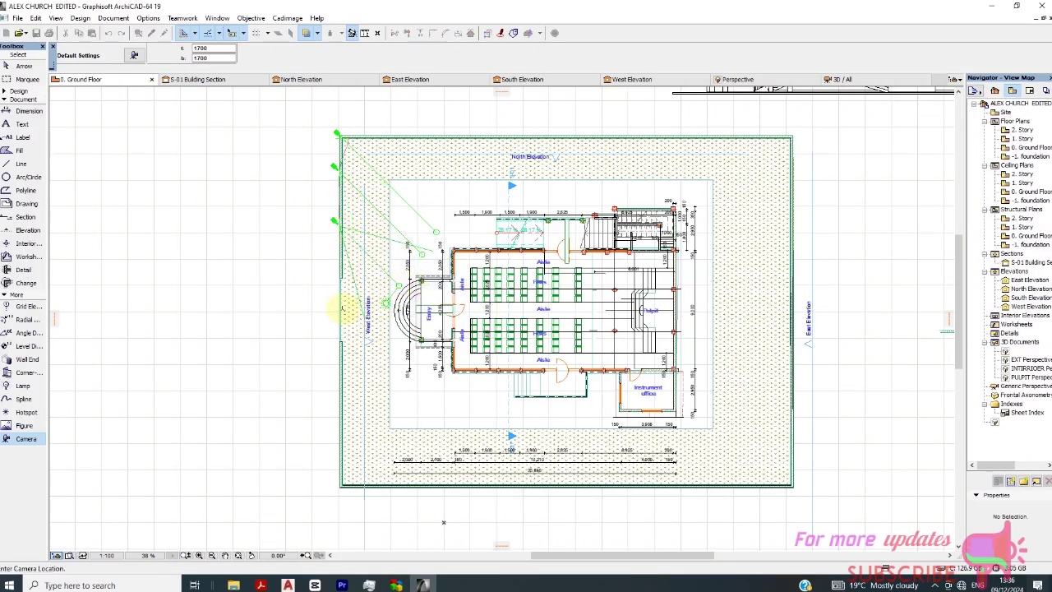
left_click(341, 269)
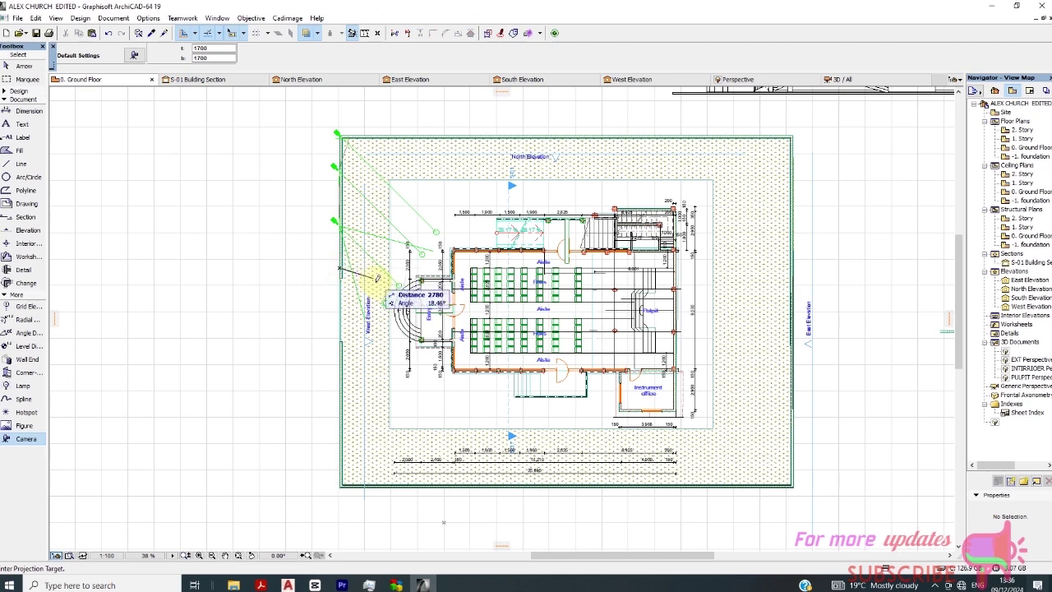
left_click(383, 287)
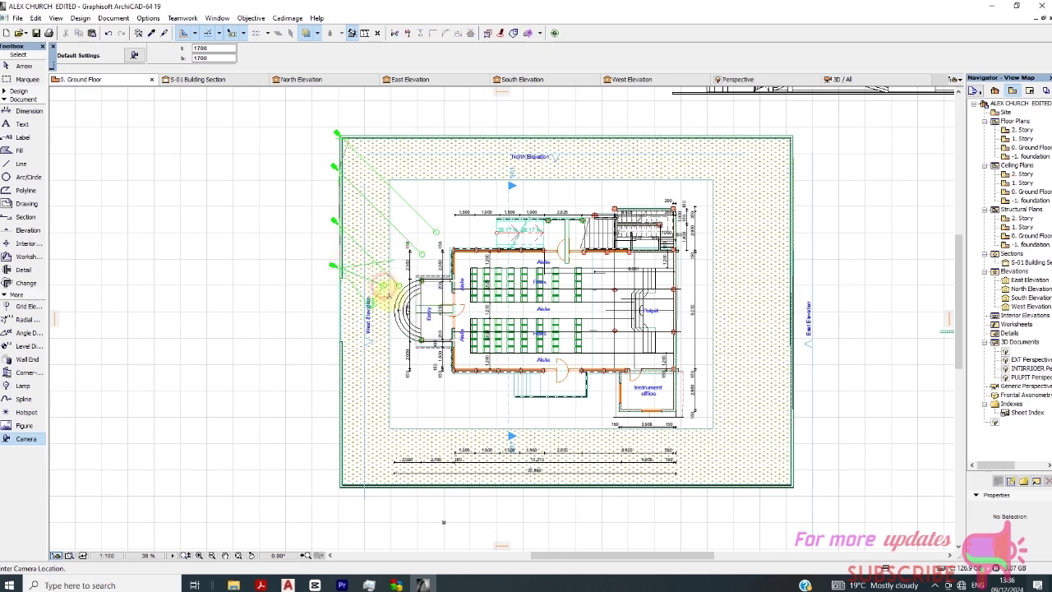
left_click(340, 310)
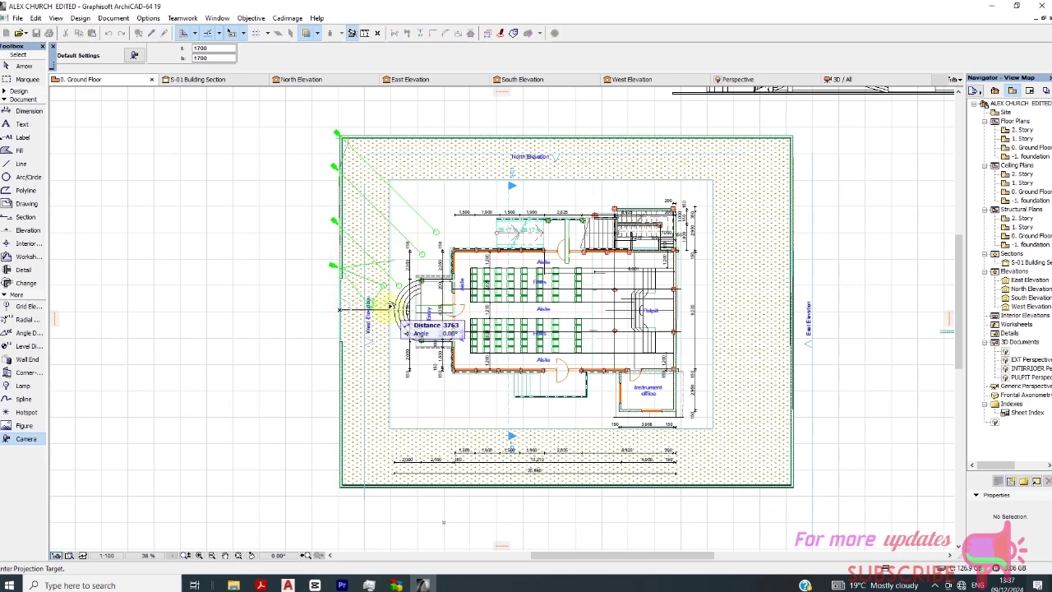
left_click(385, 309)
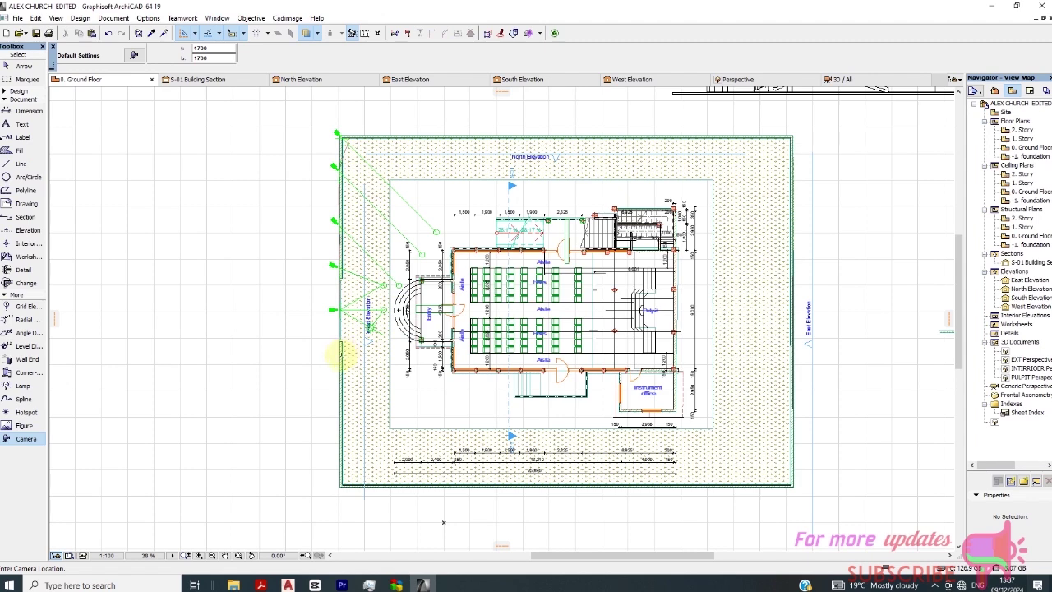
left_click(341, 355)
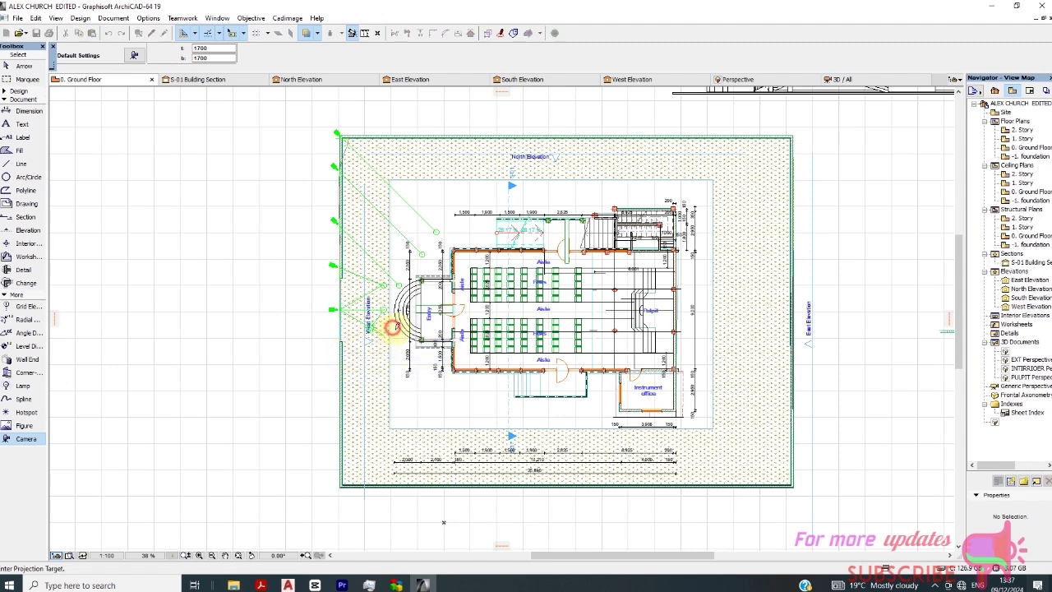
left_click(393, 327)
left_click(341, 397)
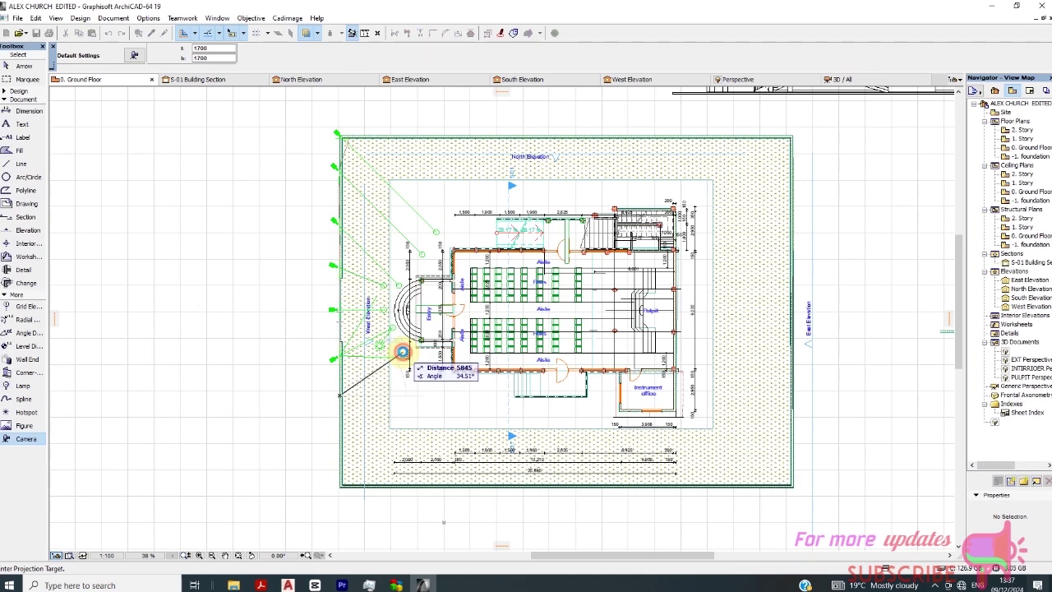
left_click(402, 351)
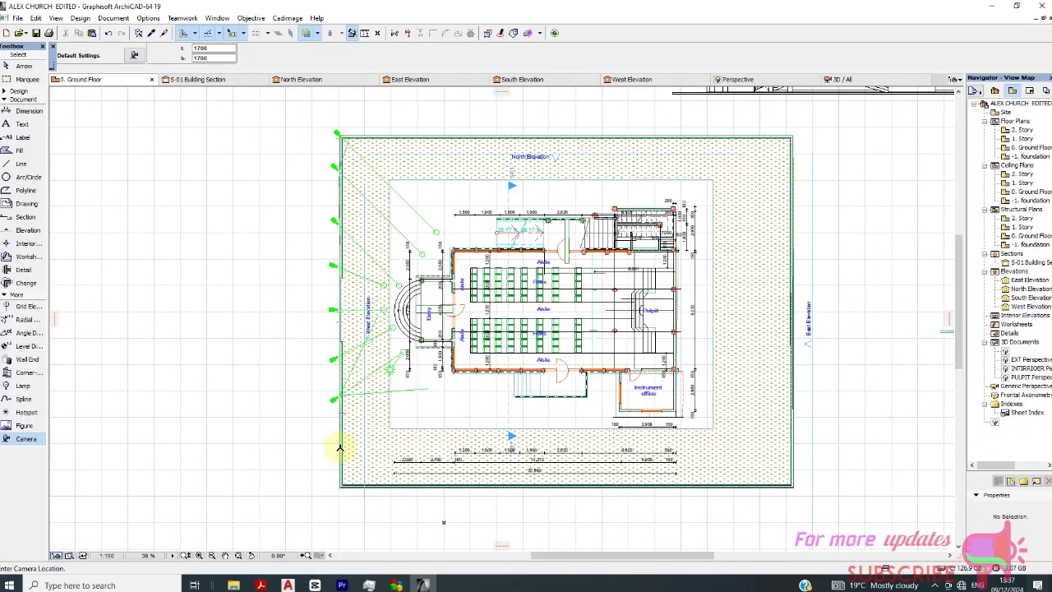
Add cameras around the south-west corner and along the south edge, aimed north at the church
left_click(438, 384)
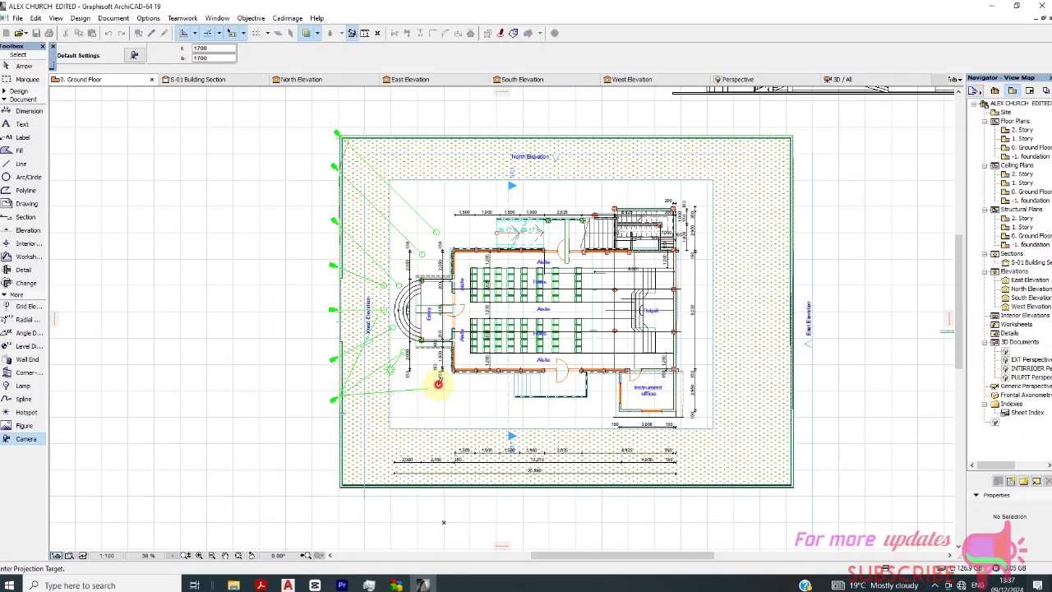
left_click(386, 481)
left_click(373, 486)
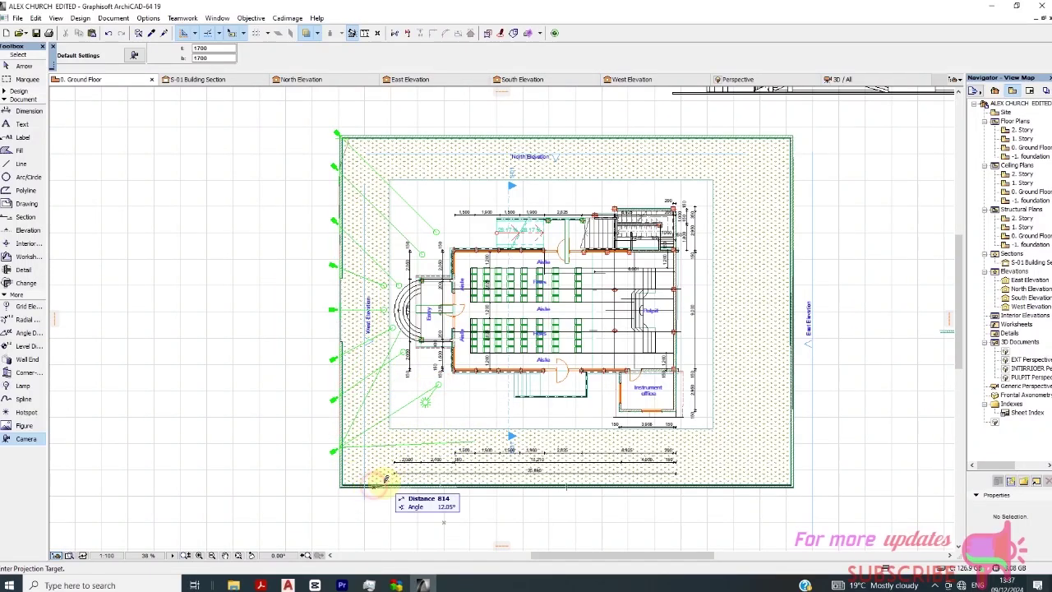
left_click(467, 395)
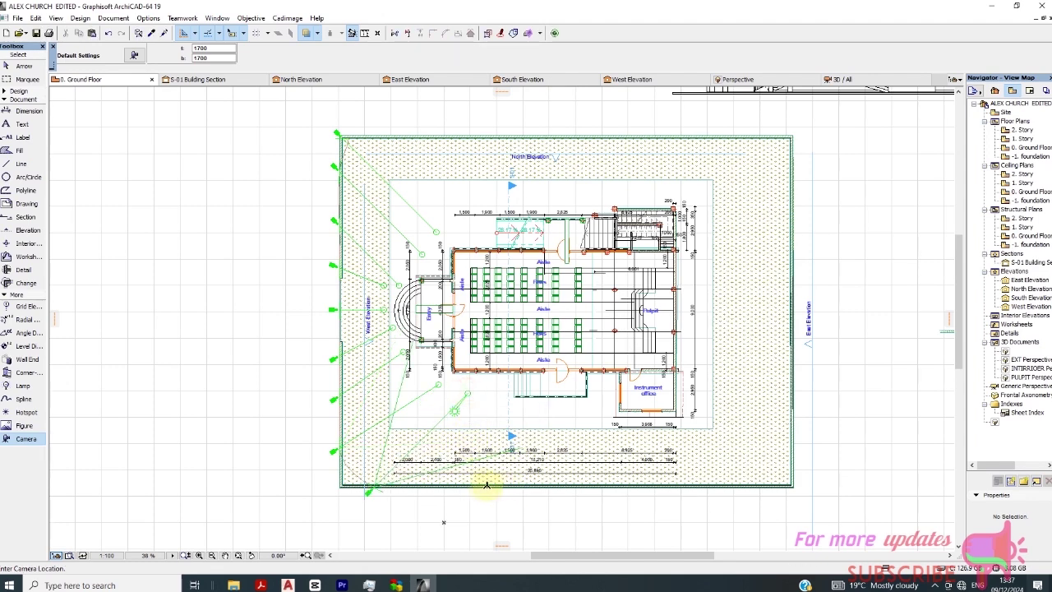
left_click(440, 487)
left_click(489, 401)
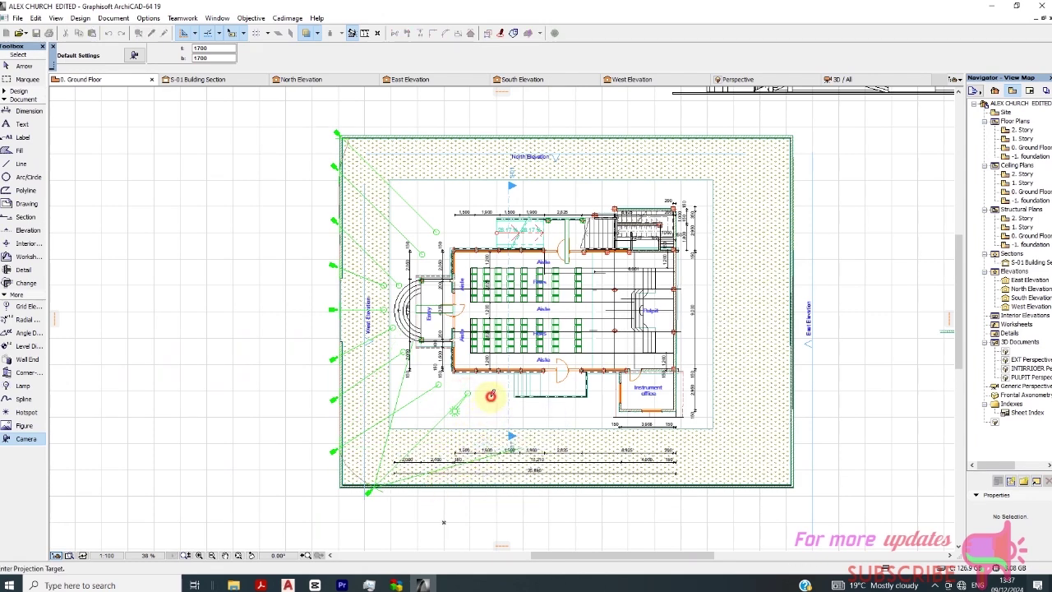
left_click(536, 484)
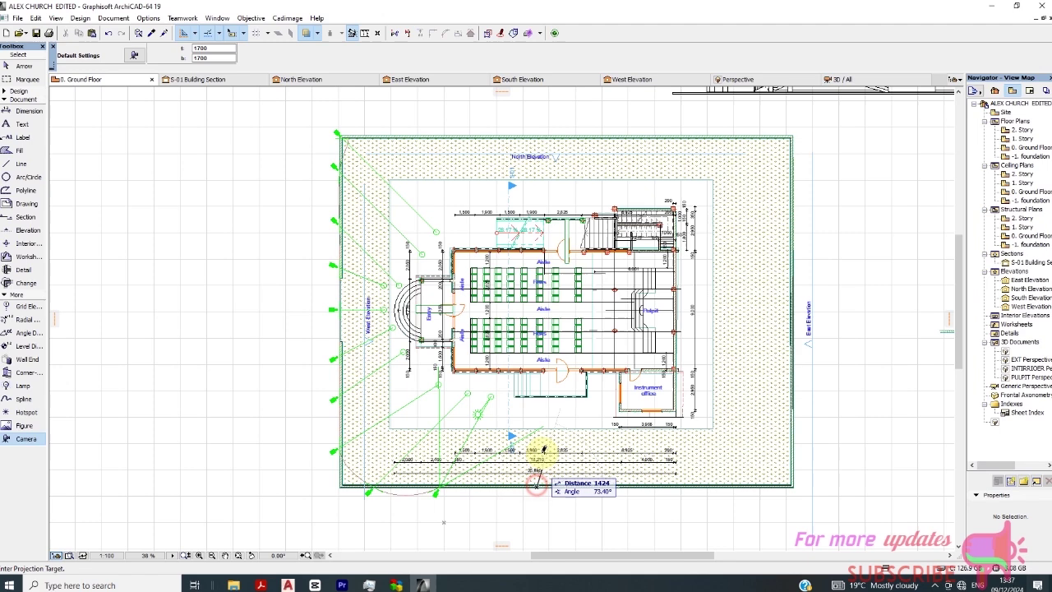
left_click(536, 411)
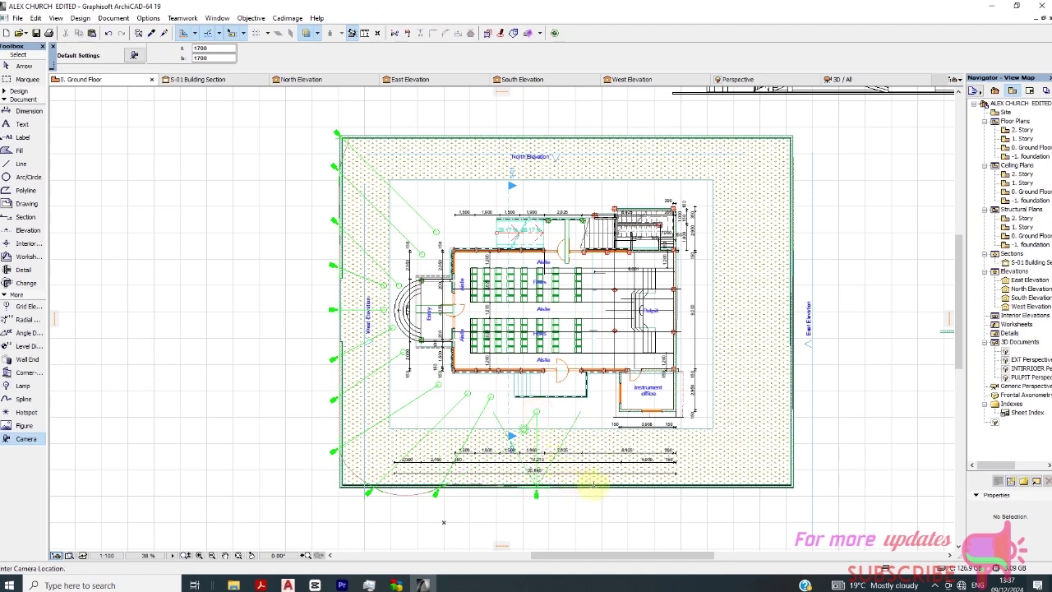
left_click(593, 487)
left_click(593, 415)
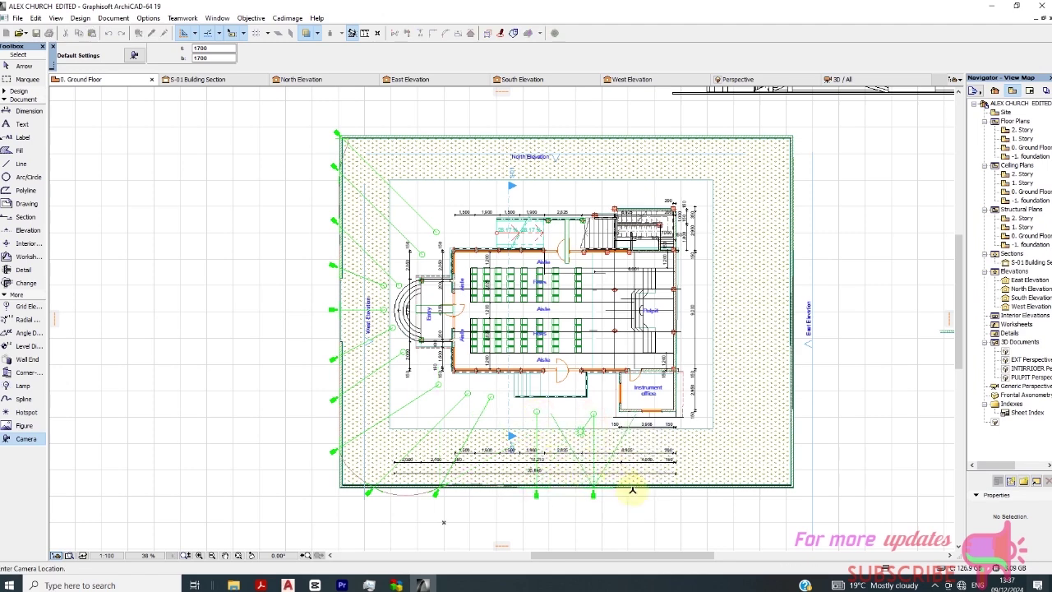
Extend the south-edge cameras east to the south-east corner, aiming the corner camera diagonally
left_click(646, 488)
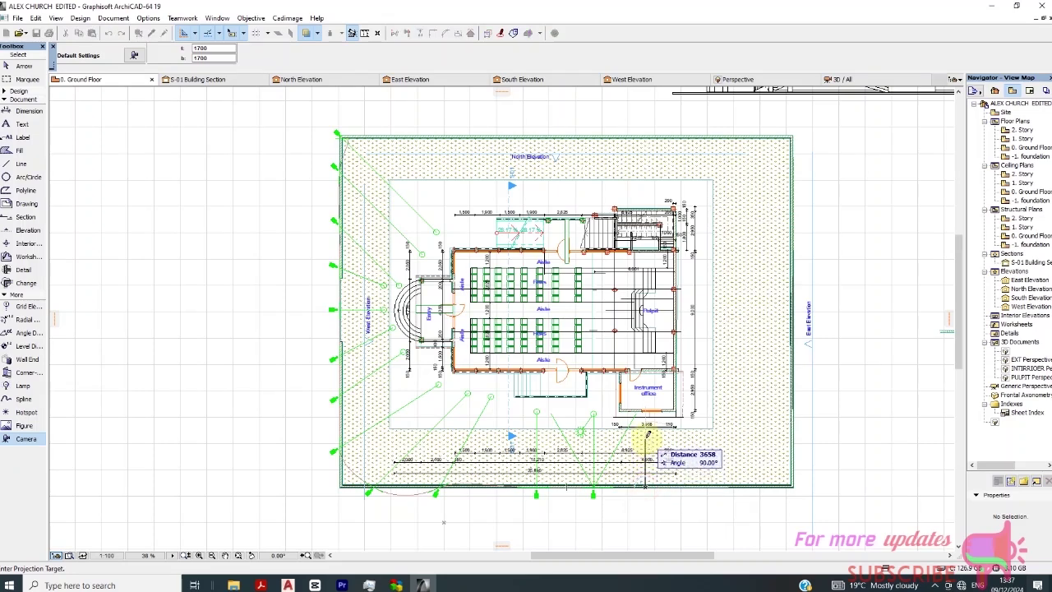
left_click(645, 425)
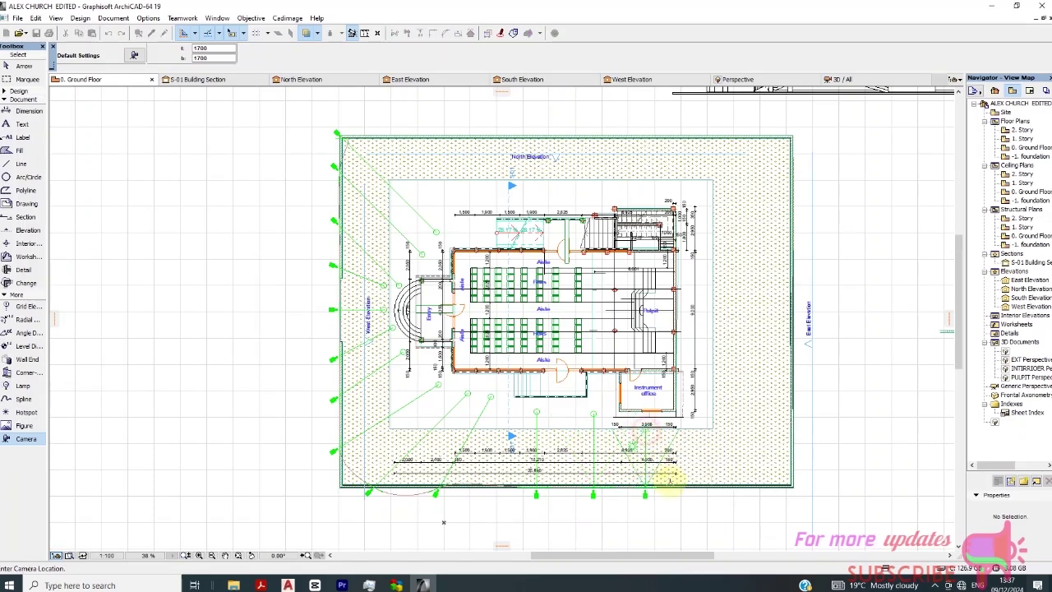
left_click(720, 487)
left_click(719, 429)
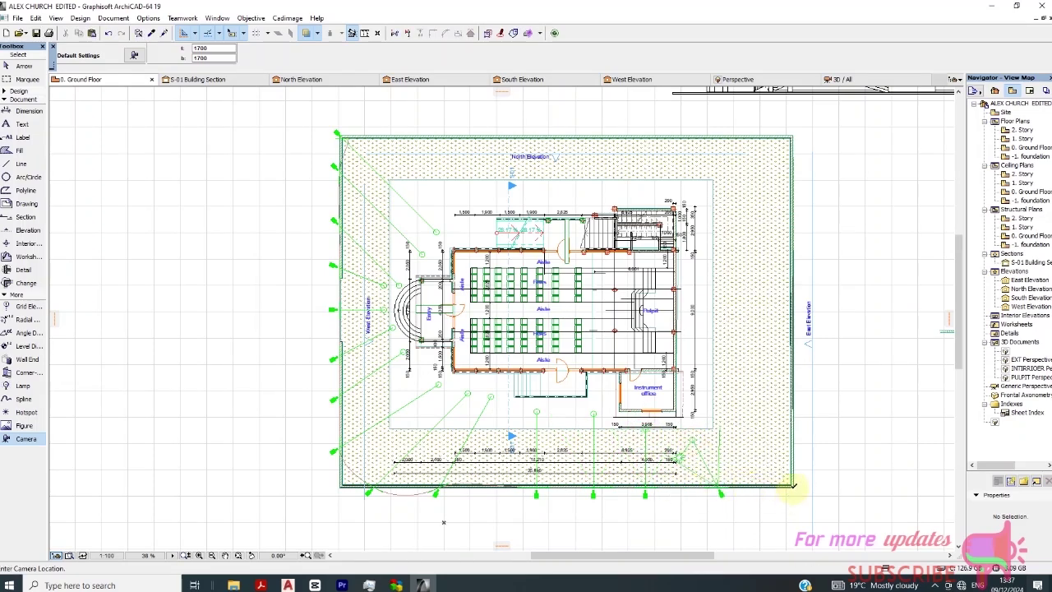
left_click(793, 486)
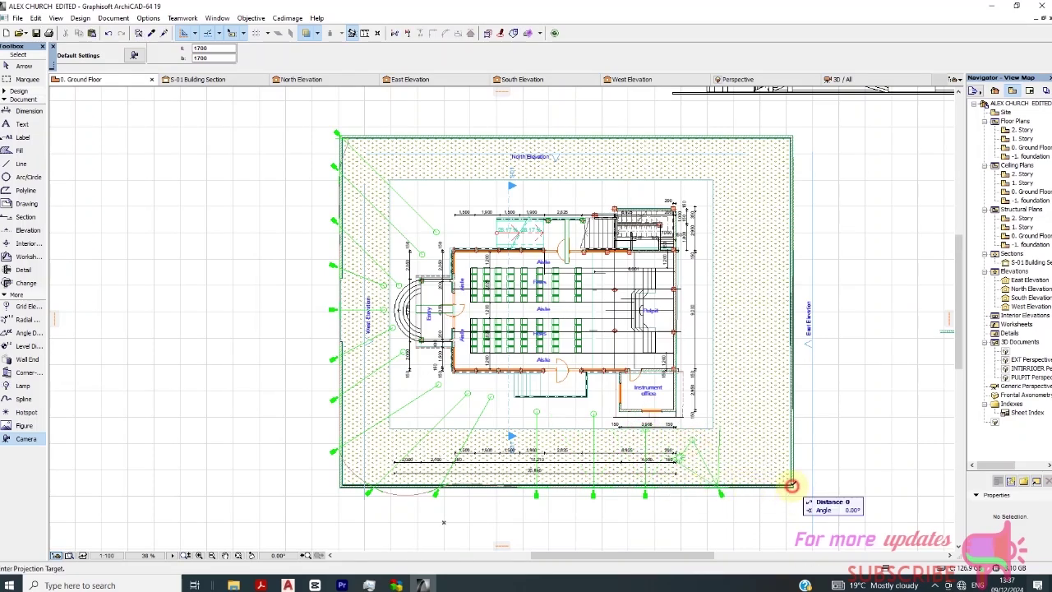
left_click(712, 418)
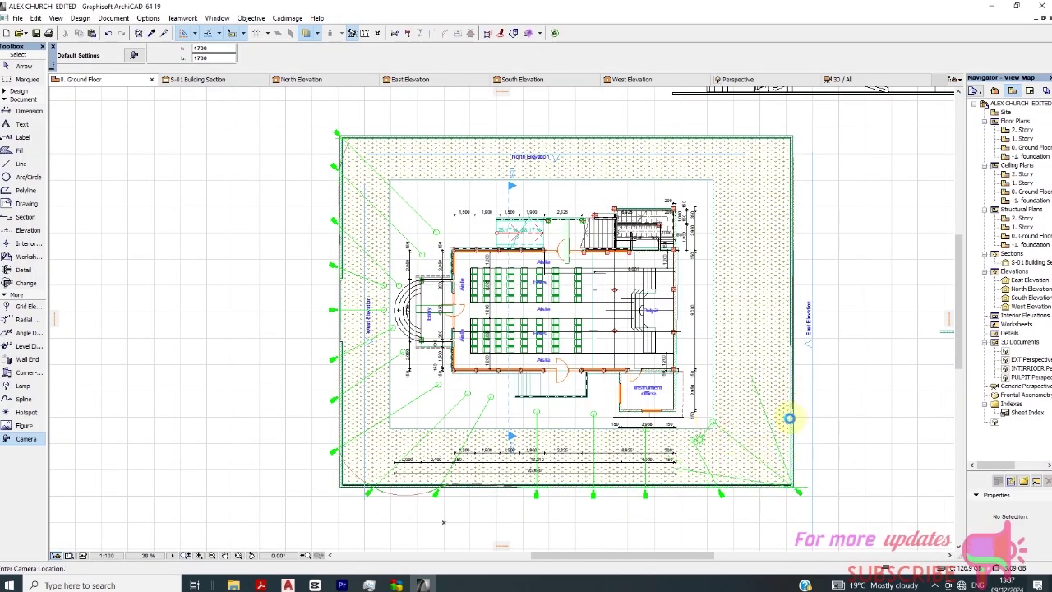
left_click(745, 400)
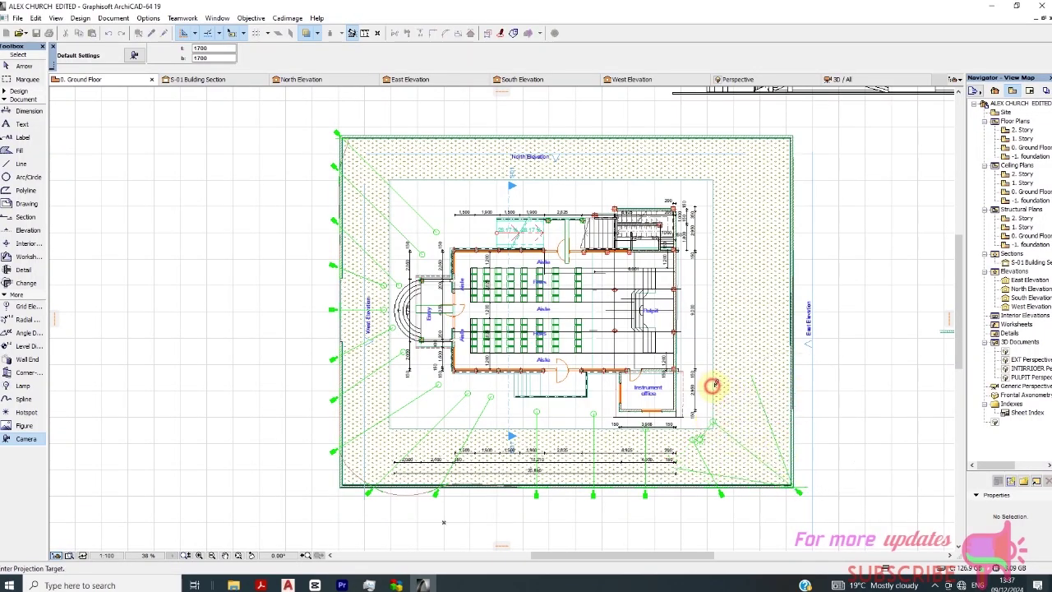
Add cameras up the east edge of the site, each aimed west at the church
left_click(713, 386)
left_click(792, 355)
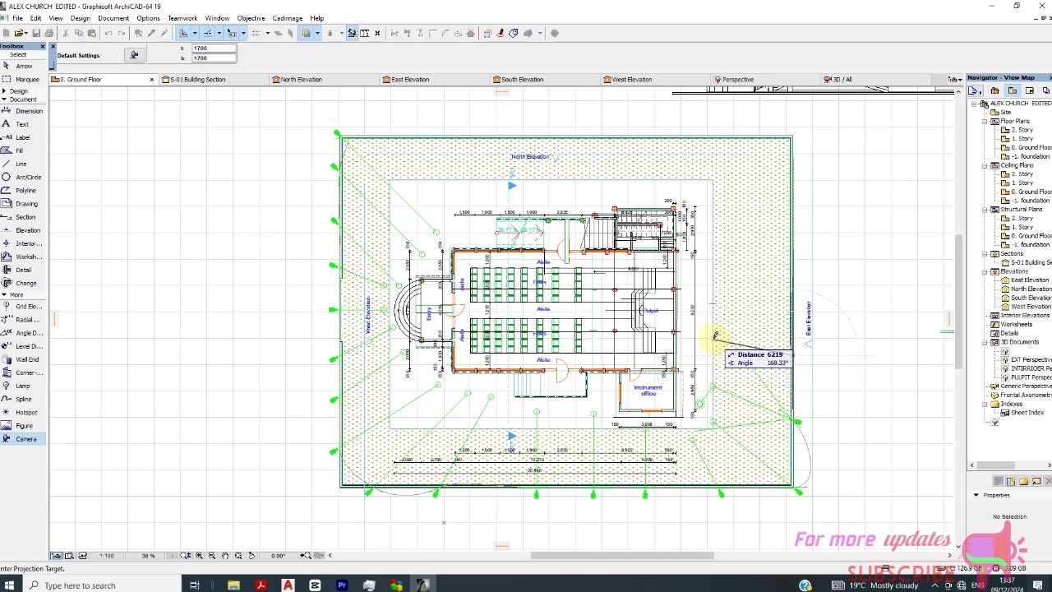
left_click(717, 339)
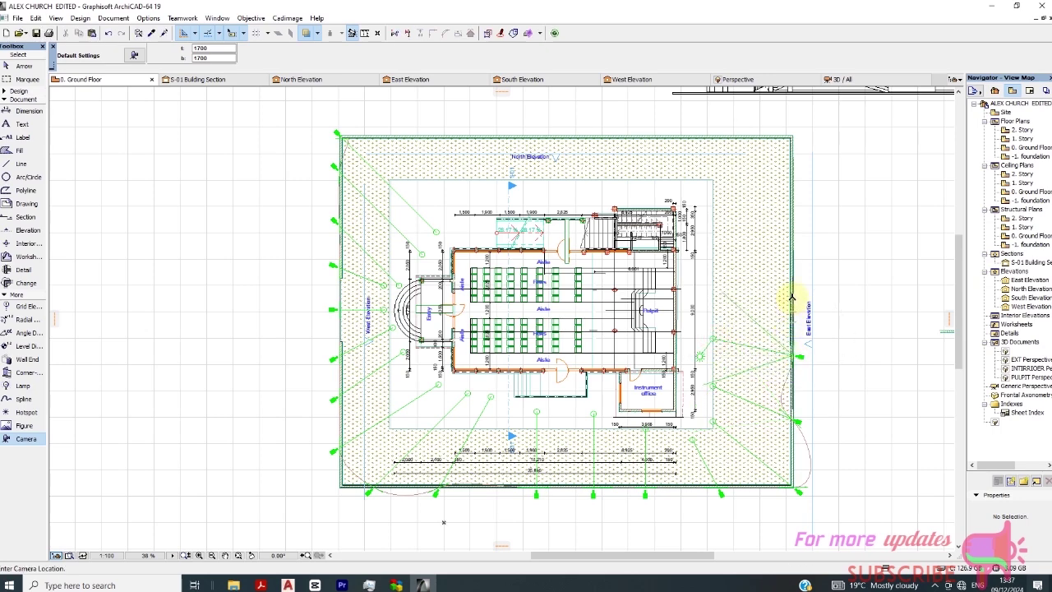
left_click(794, 311)
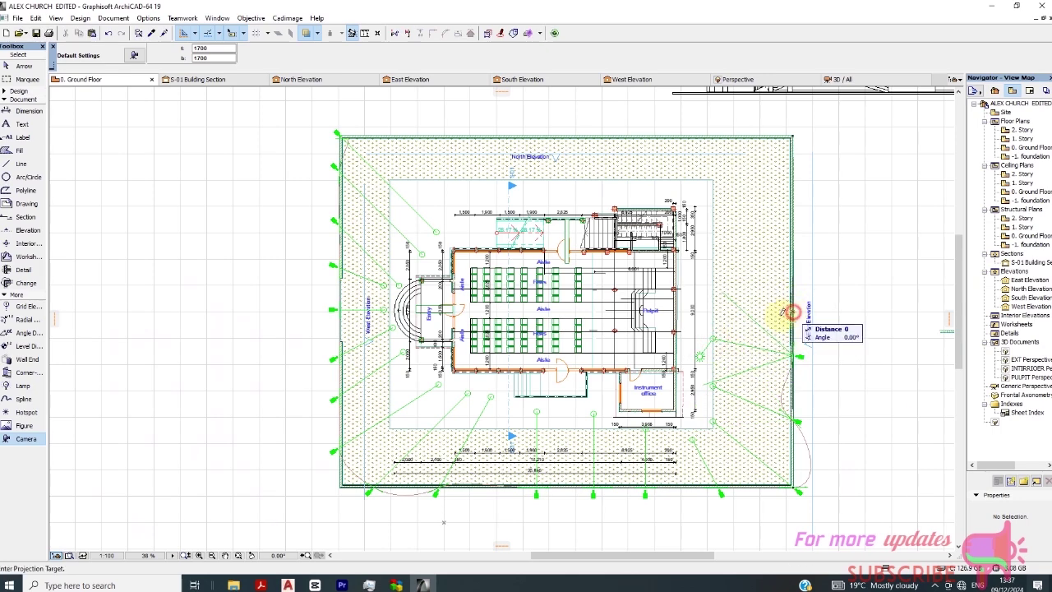
left_click(713, 310)
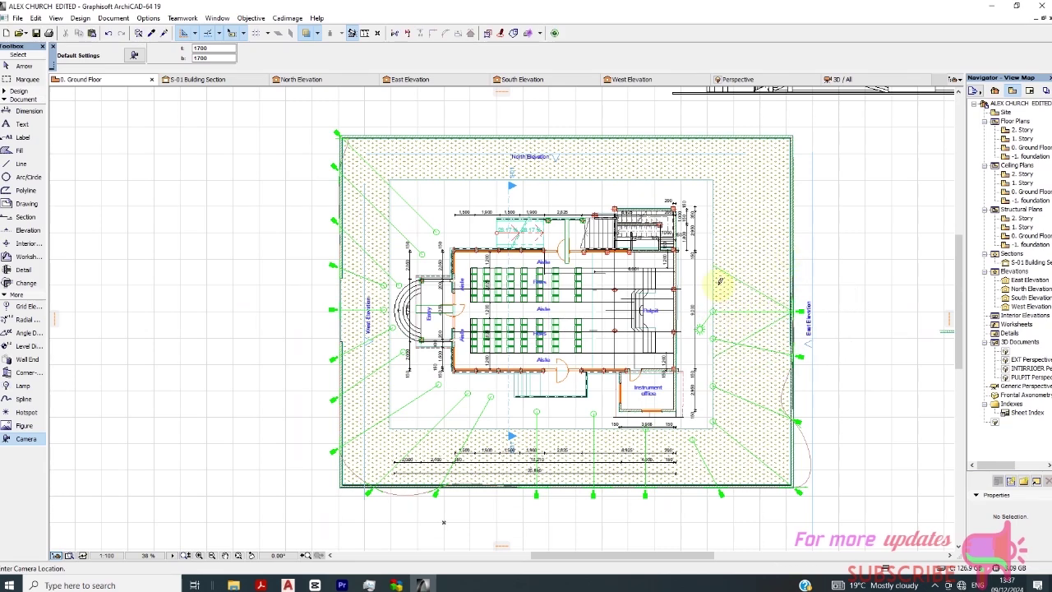
left_click(796, 246)
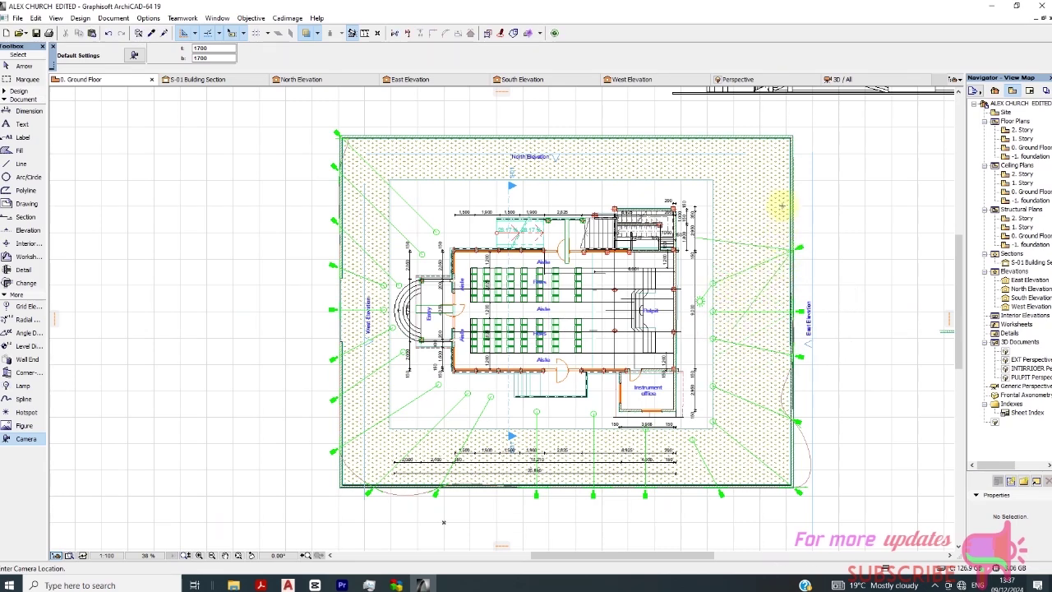
left_click(792, 179)
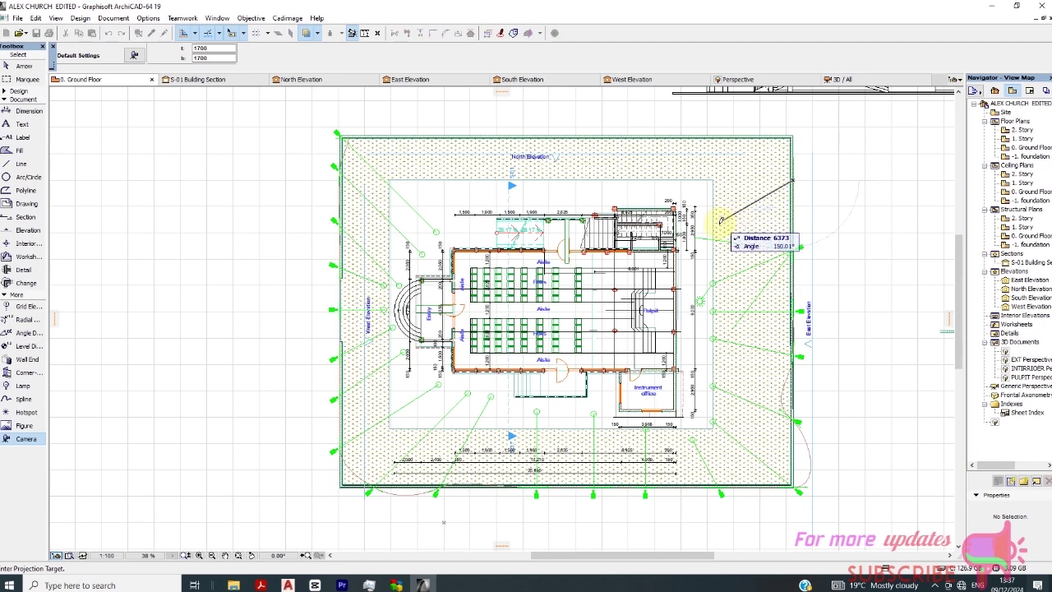
left_click(716, 227)
Place cameras at the north-east corner and along the north edge, aimed down at the building
left_click(789, 139)
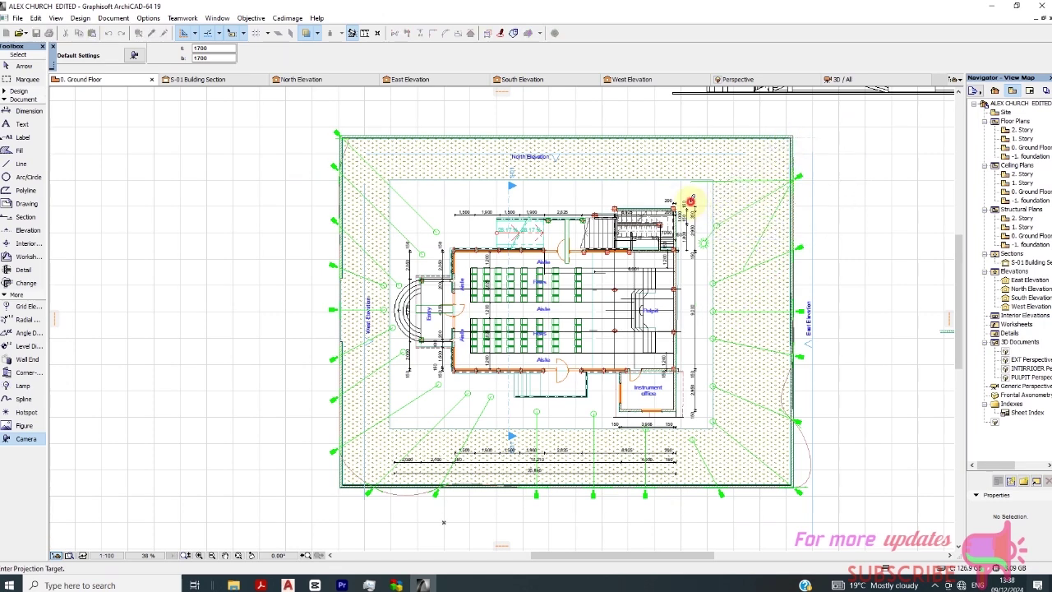
left_click(695, 206)
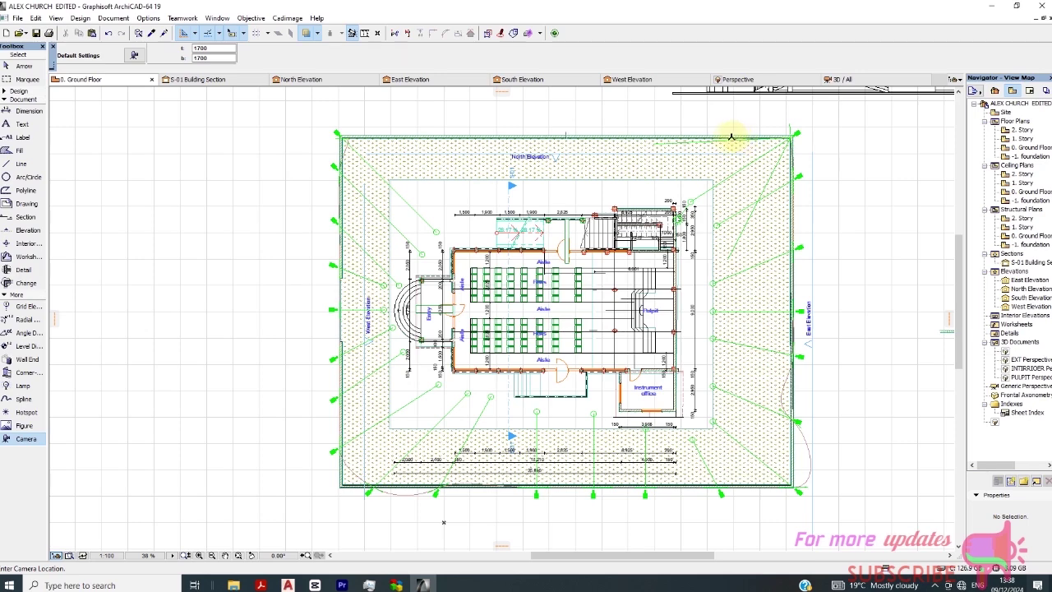
left_click(732, 134)
left_click(683, 177)
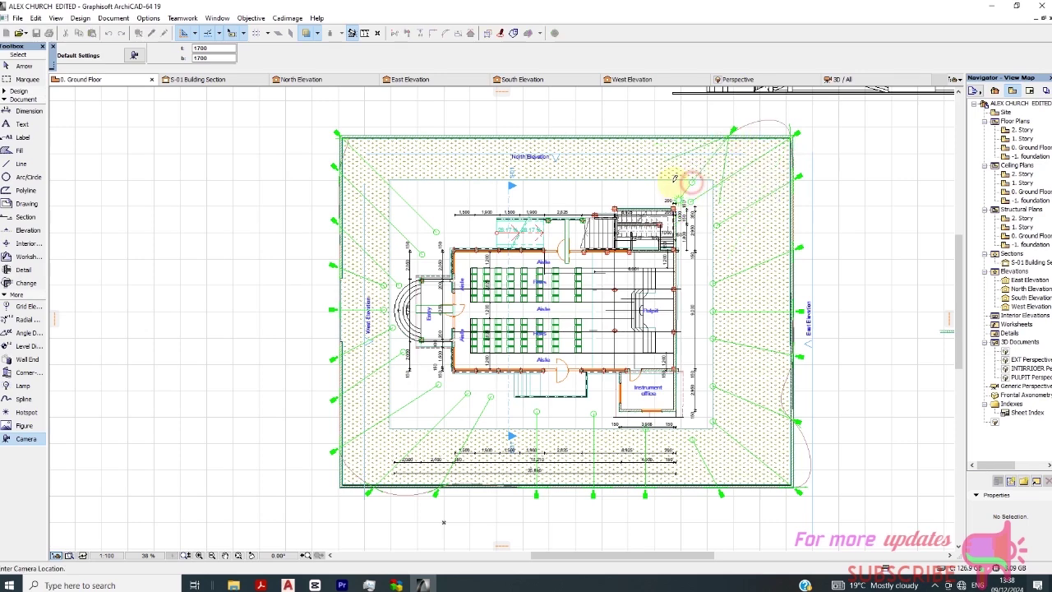
left_click(672, 134)
left_click(641, 205)
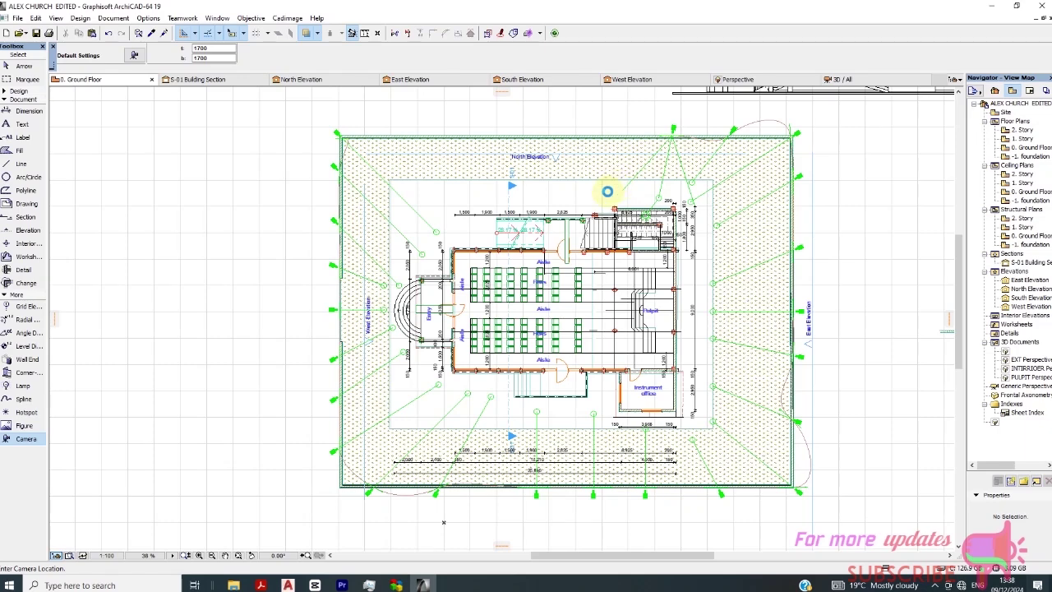
left_click(629, 132)
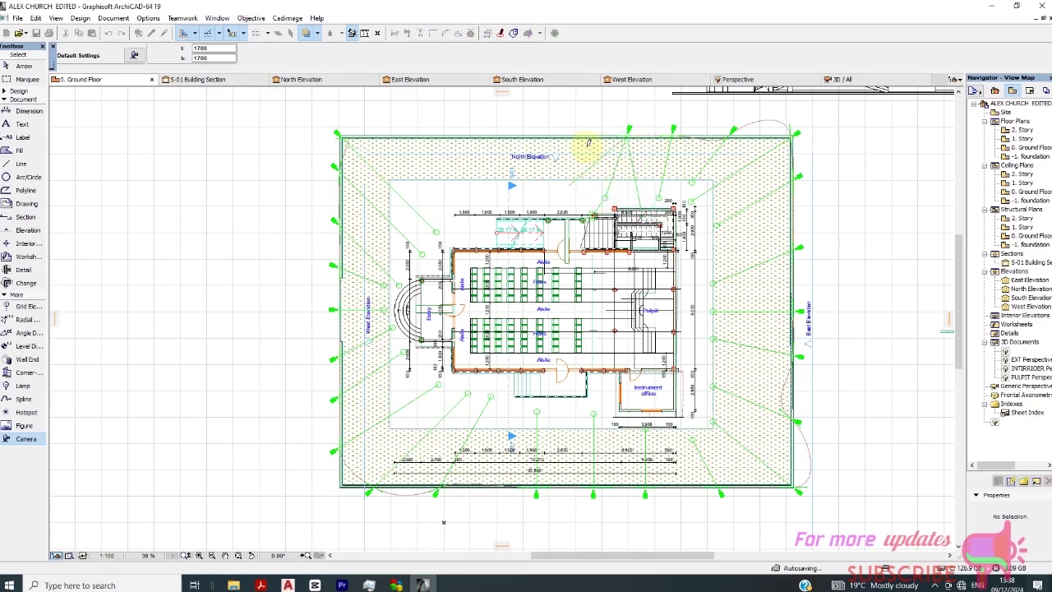
Continue north-edge cameras westward below the North Elevation label, each aimed at the church
left_click(606, 200)
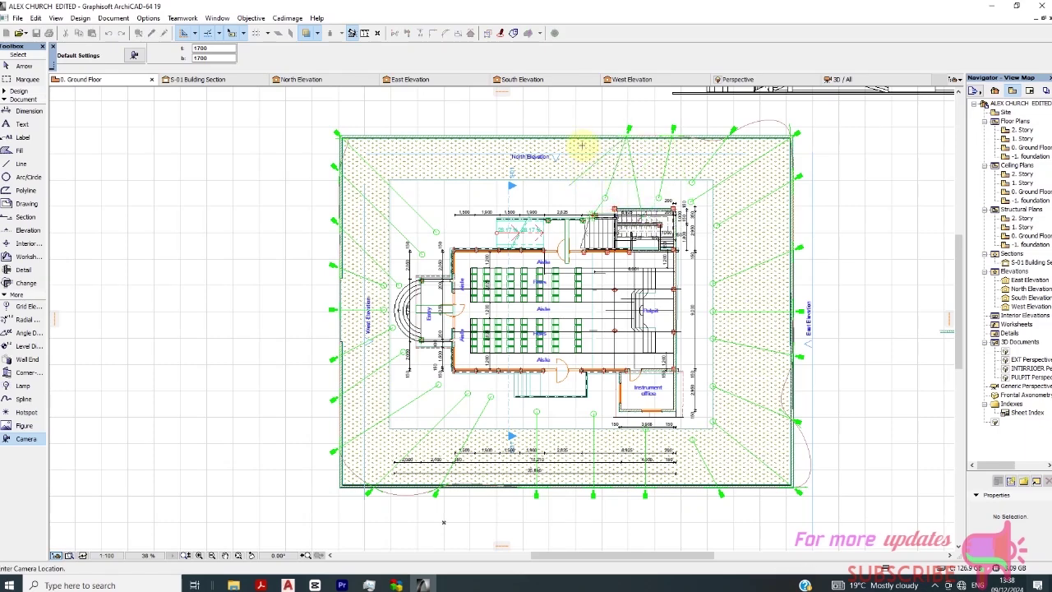
left_click(579, 195)
left_click(587, 130)
left_click(566, 134)
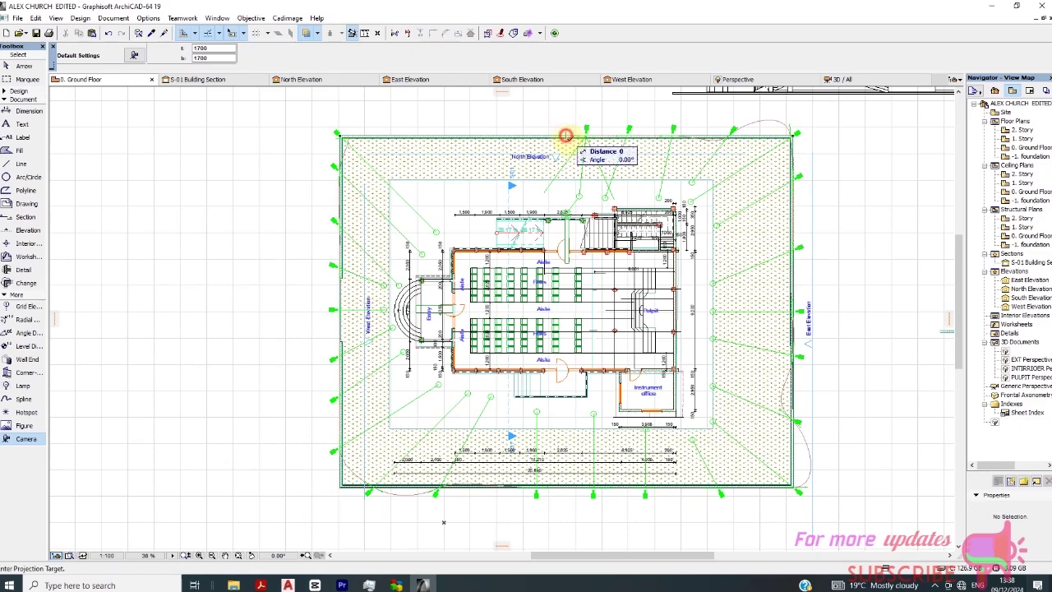
left_click(570, 197)
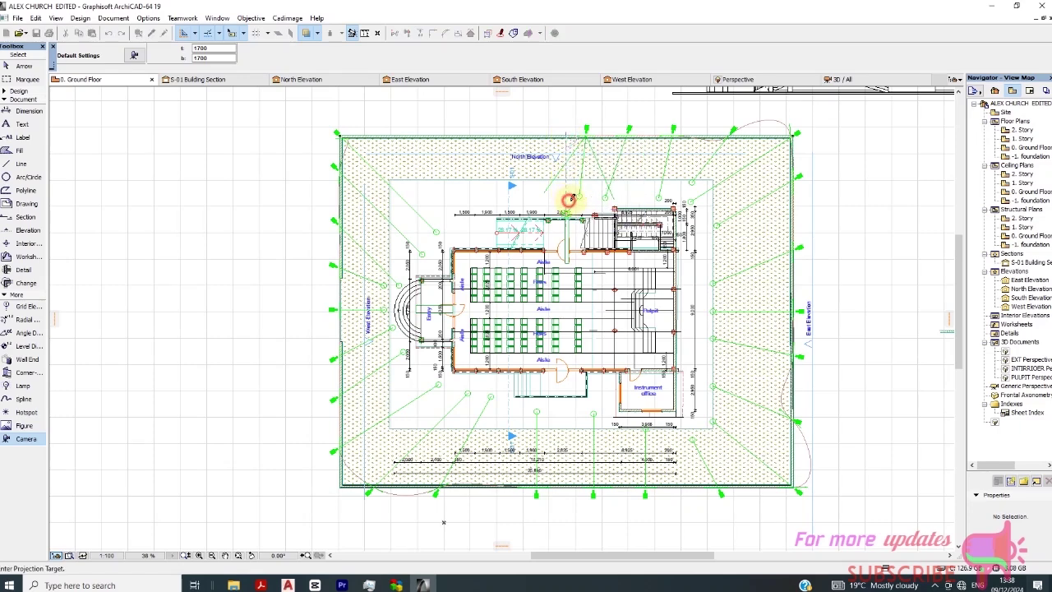
left_click(513, 136)
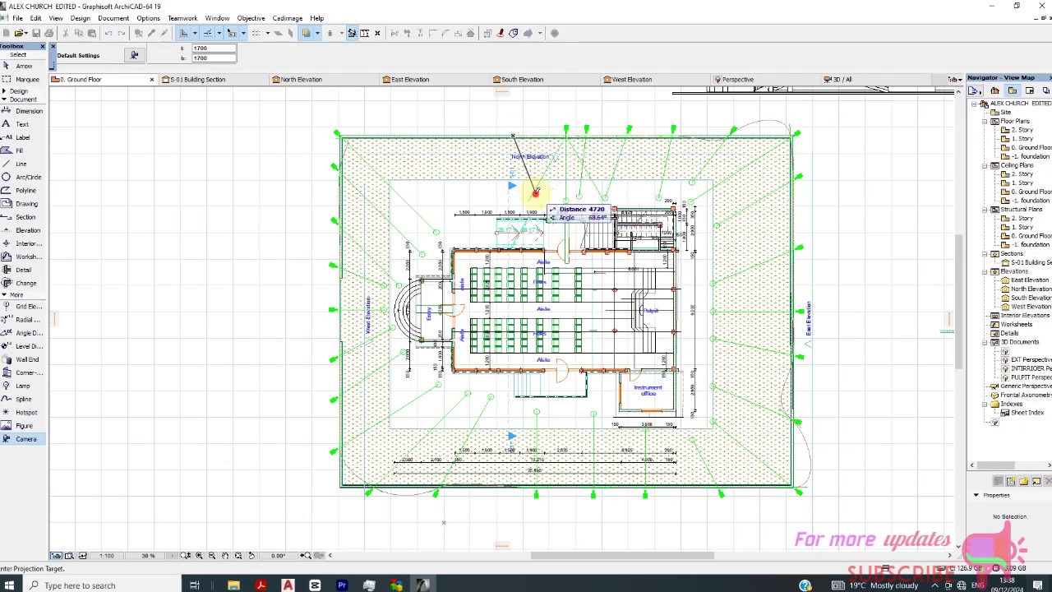
left_click(536, 194)
Add the final north-edge cameras up to the north-west corner, closing the loop
left_click(467, 134)
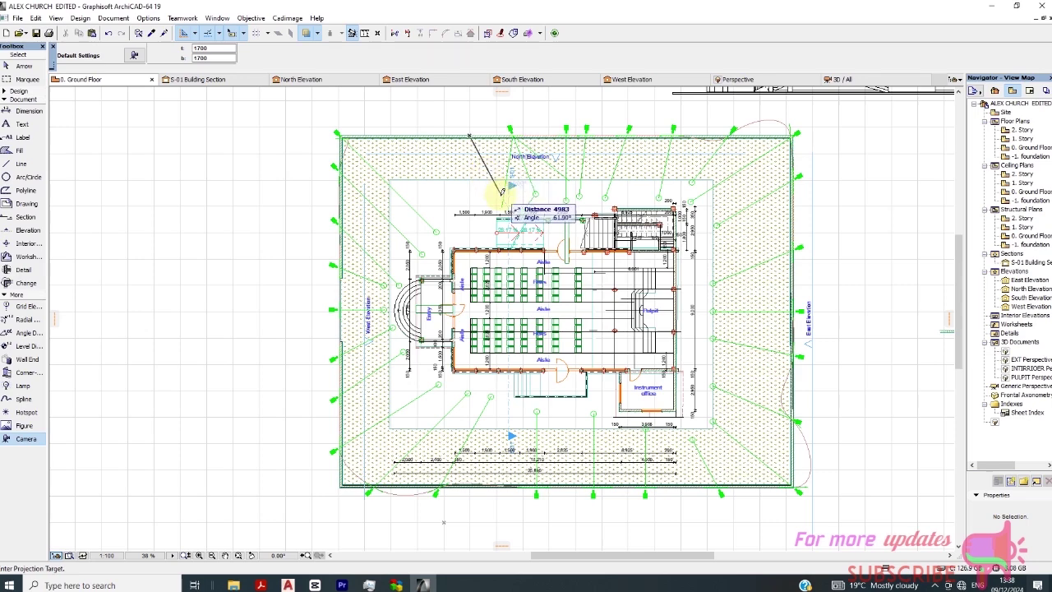
left_click(500, 195)
left_click(428, 135)
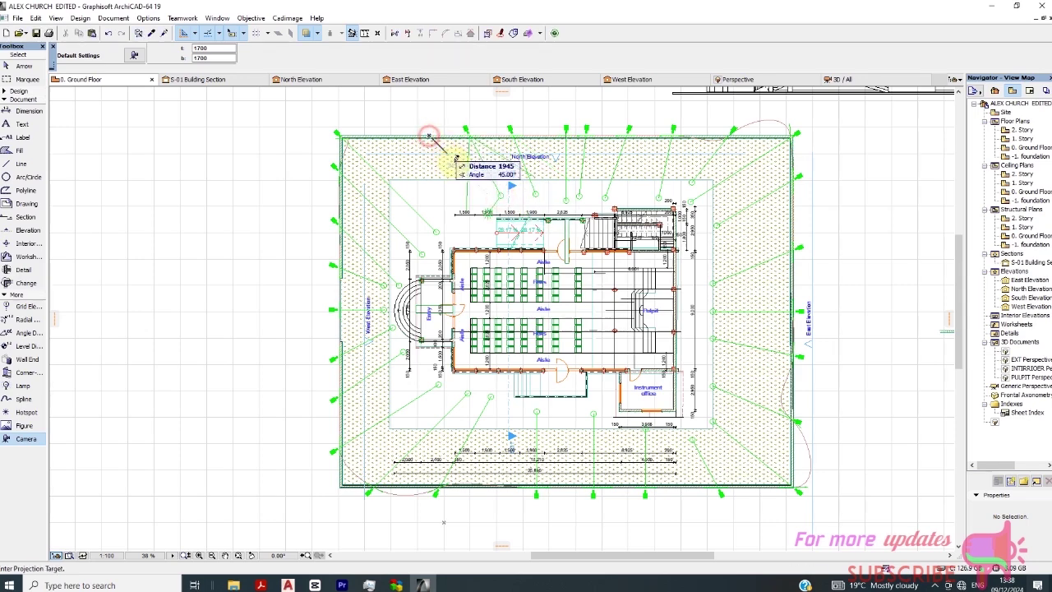
left_click(471, 204)
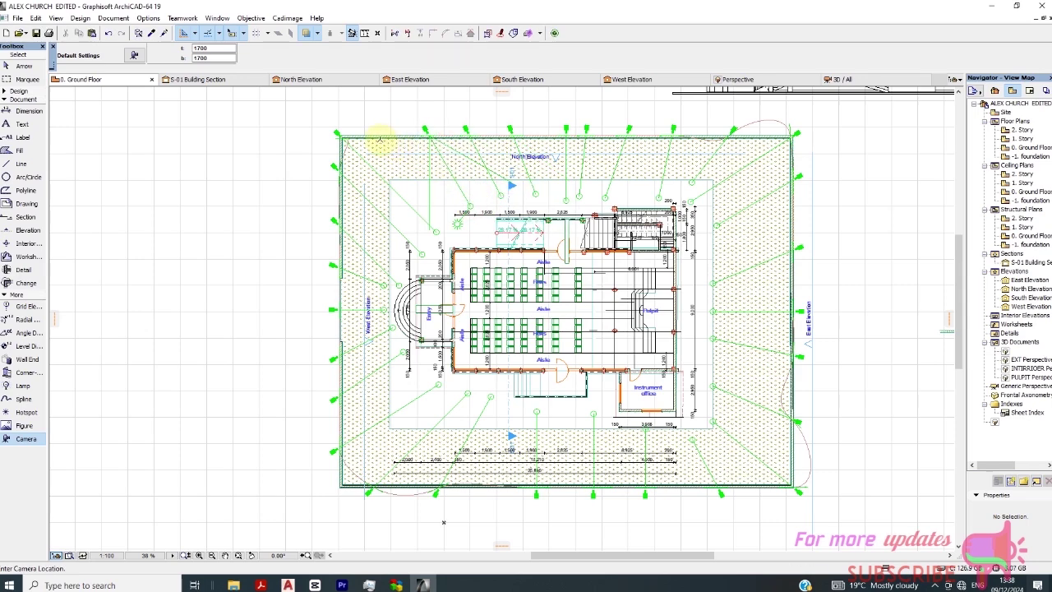
left_click(389, 136)
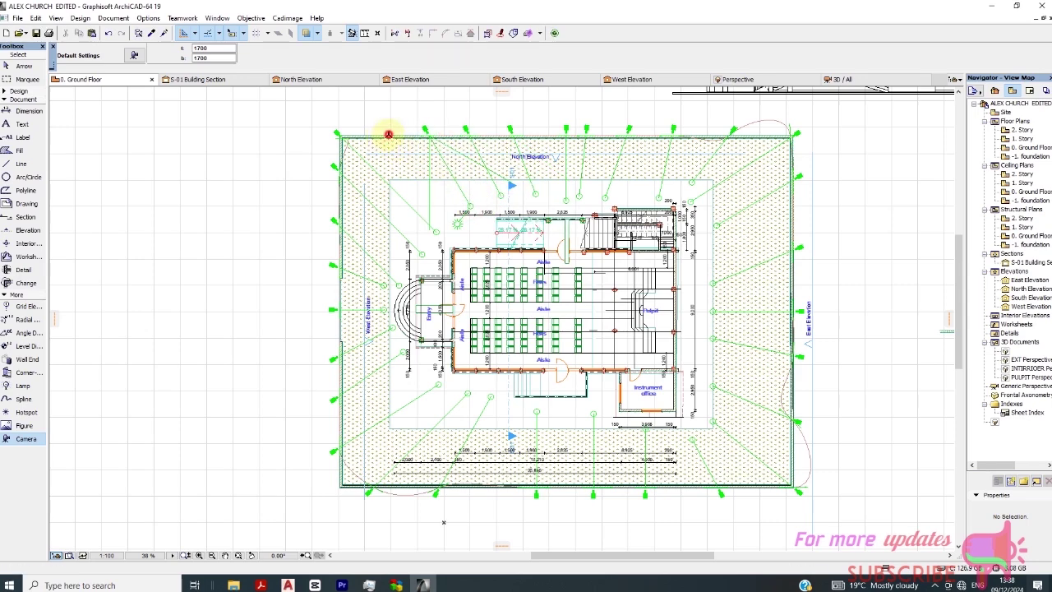
left_click(441, 204)
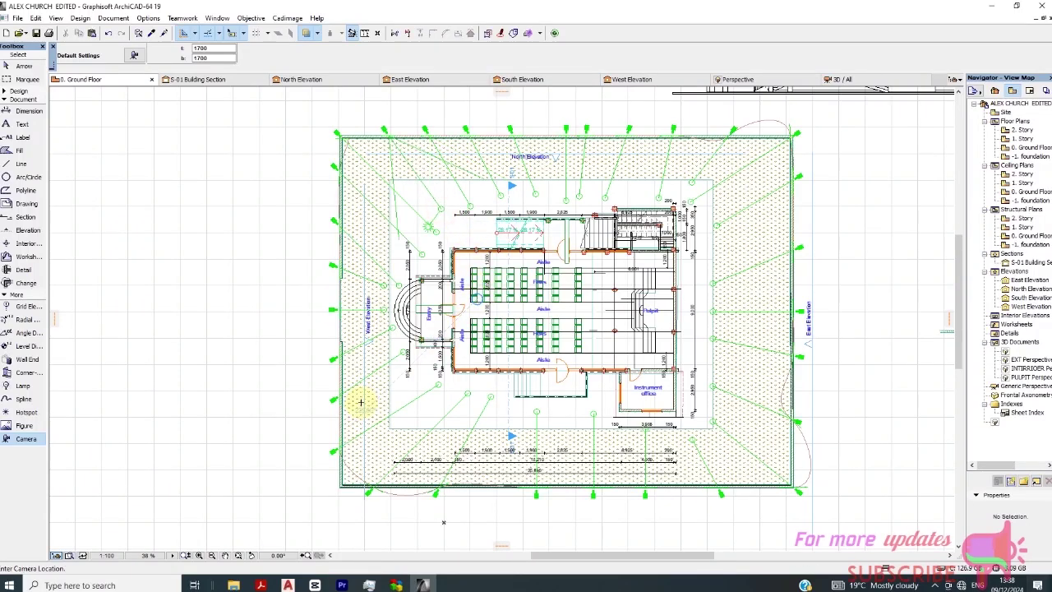
scroll(383, 322, "down", 1)
Show the 3D Visualization toolbar through Window > Toolbars
scroll(740, 313, "up", 2)
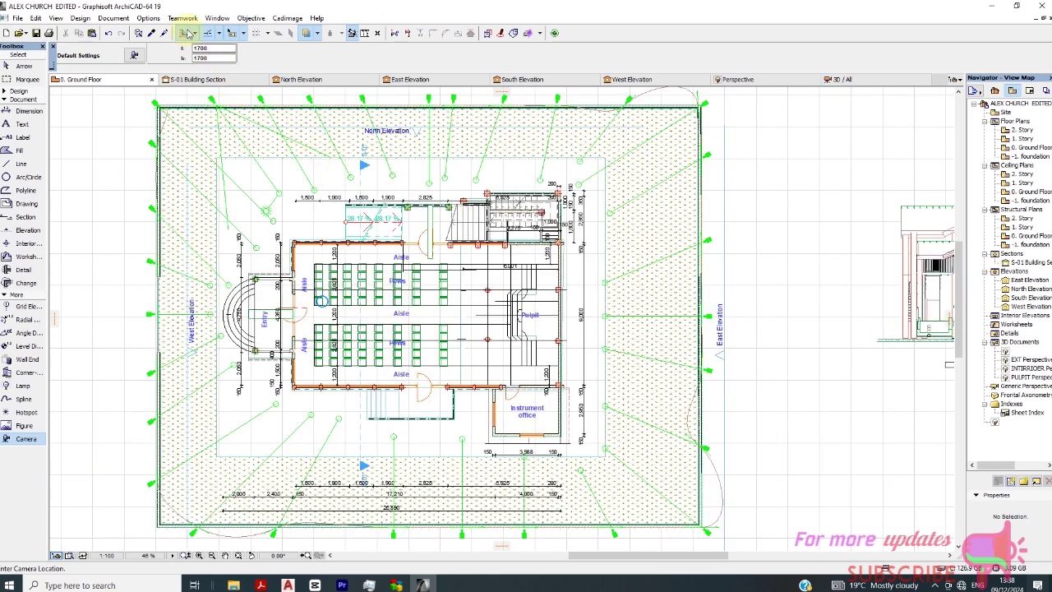
left_click(217, 18)
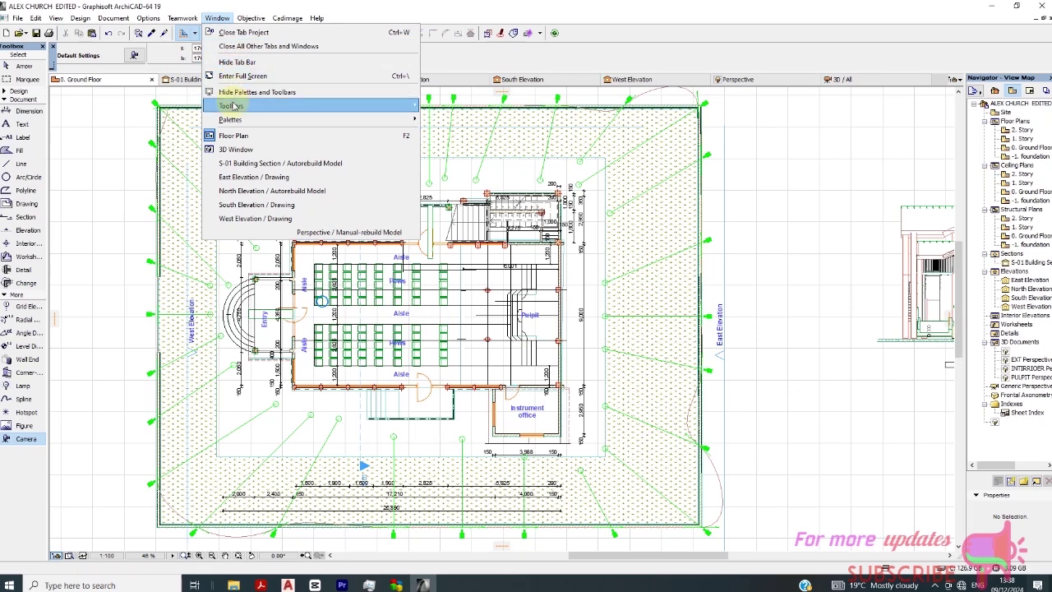
mouse_move(237, 107)
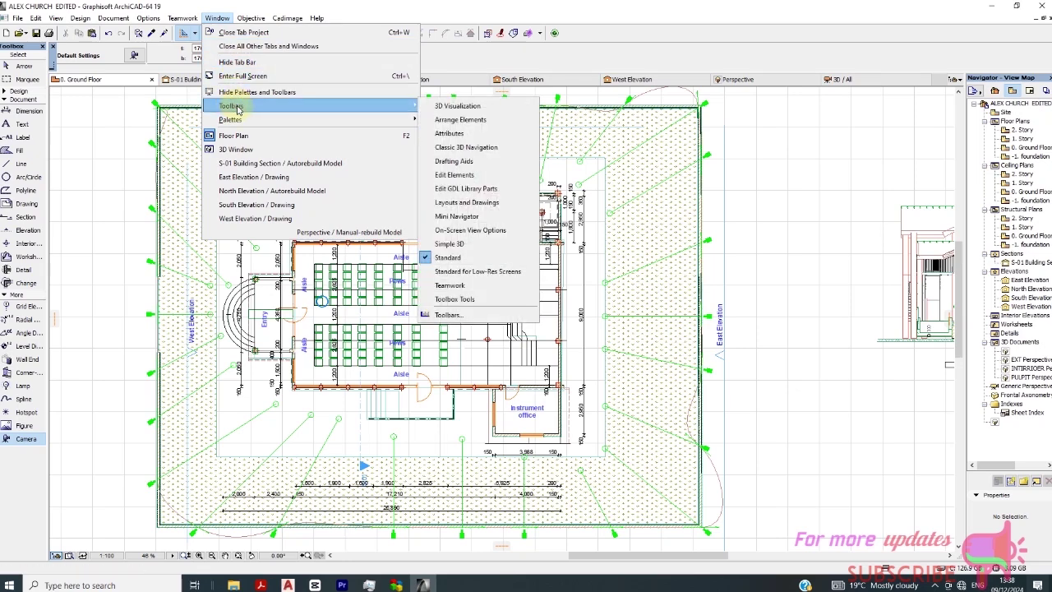
left_click(453, 107)
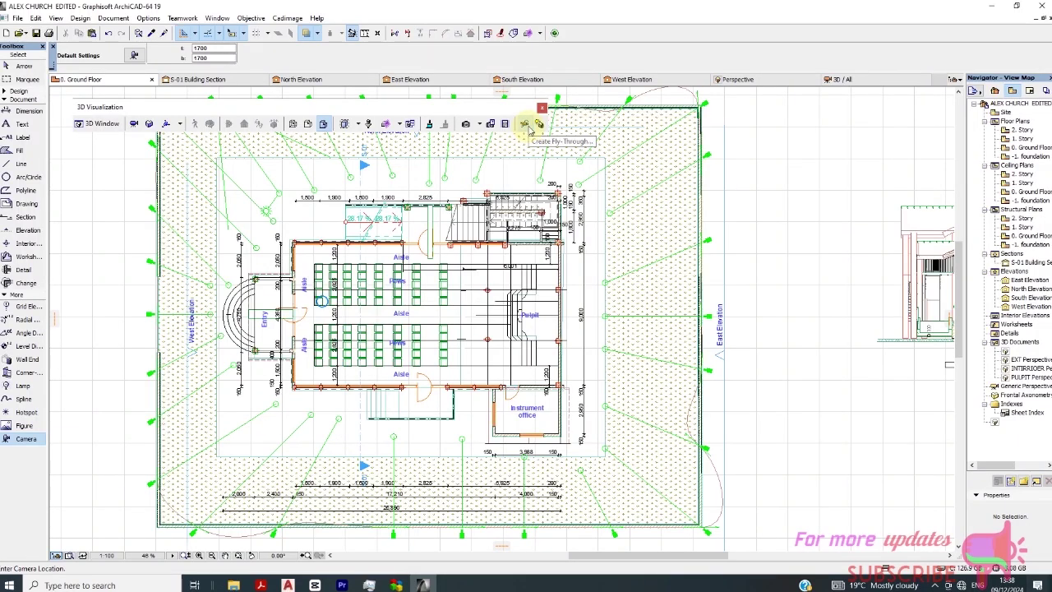
Set up a fly-through of All Frames (1–291) as an MP4 movie at 10 fps
left_click(527, 125)
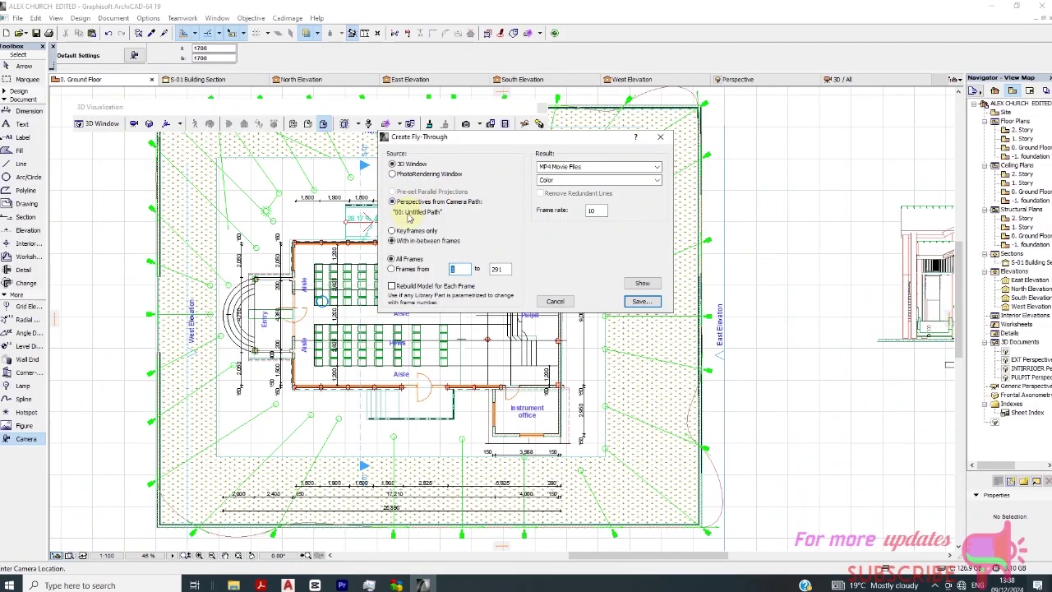
left_click(411, 260)
Save the fly-through movie as an MP4 file on the Desktop
left_click(642, 302)
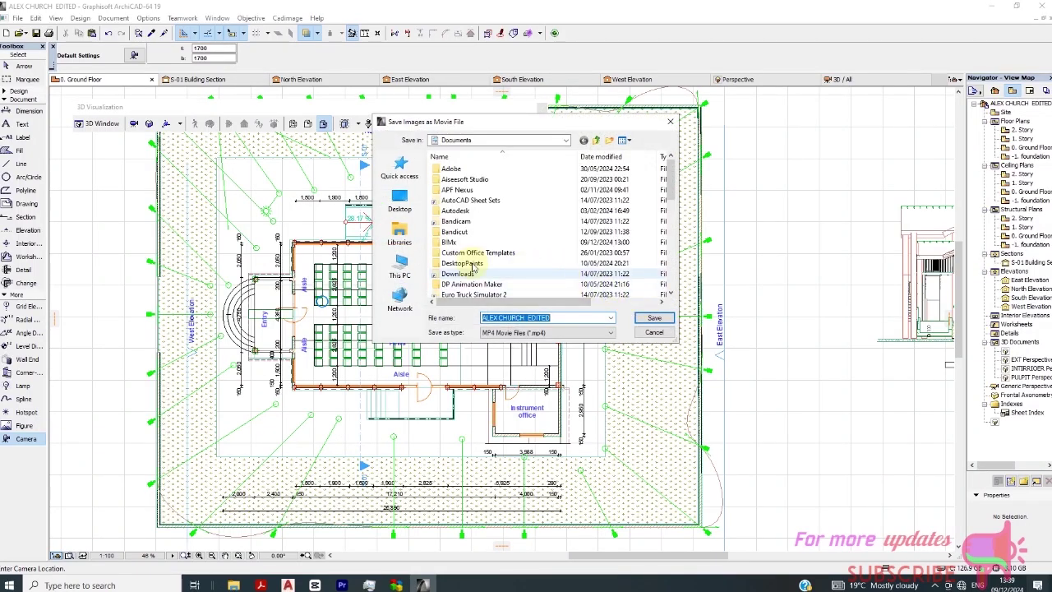
left_click(399, 199)
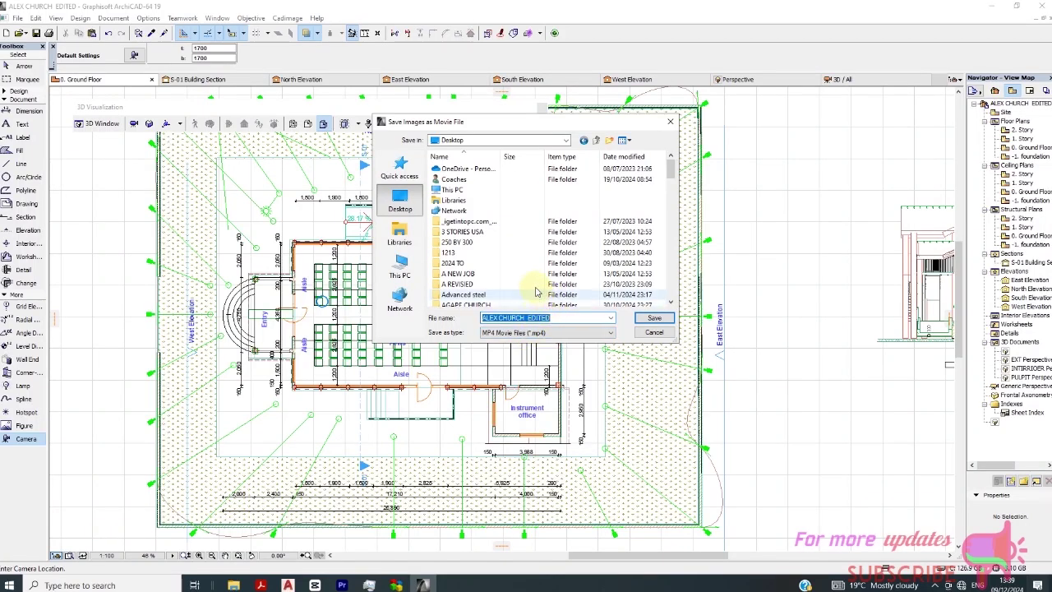
scroll(526, 280, "down", 6)
left_click(654, 322)
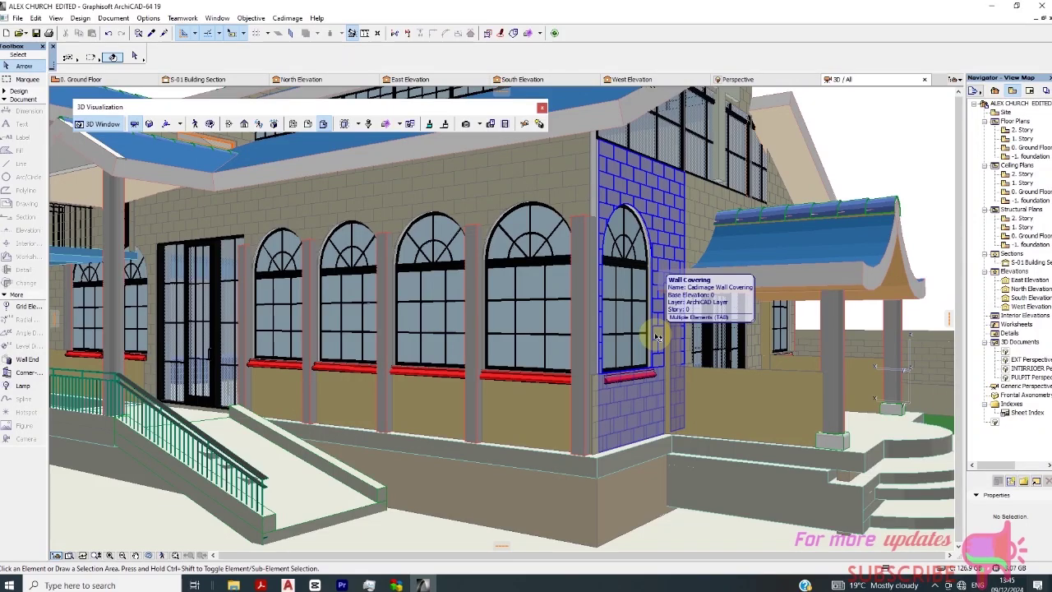
Orbit the church model once more, then minimize ArchiCAD and CapCut to show the desktop
middle_click_drag(572, 248, 543, 371, "shift")
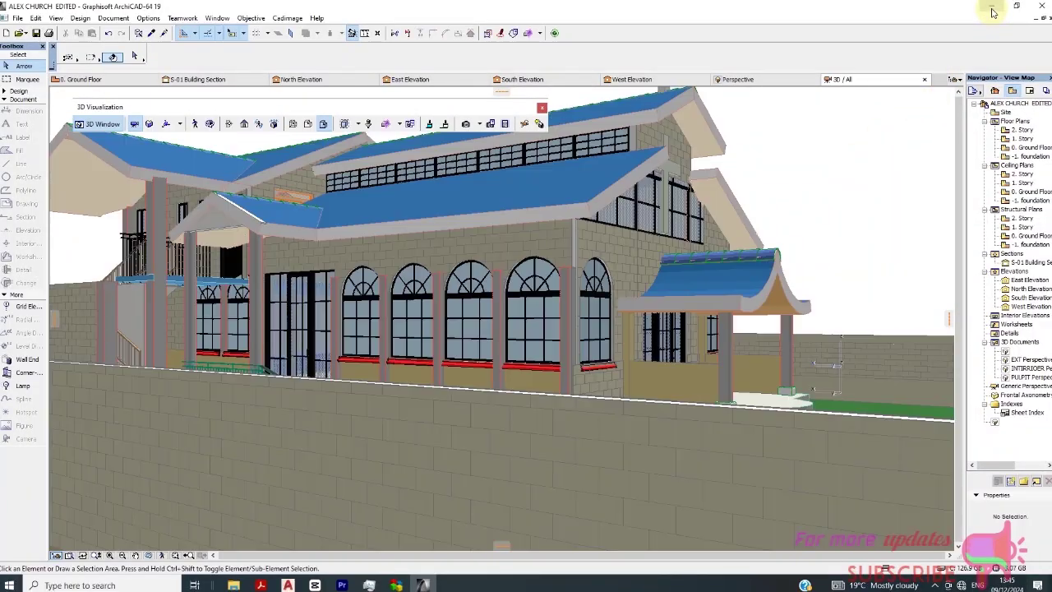
left_click(993, 12)
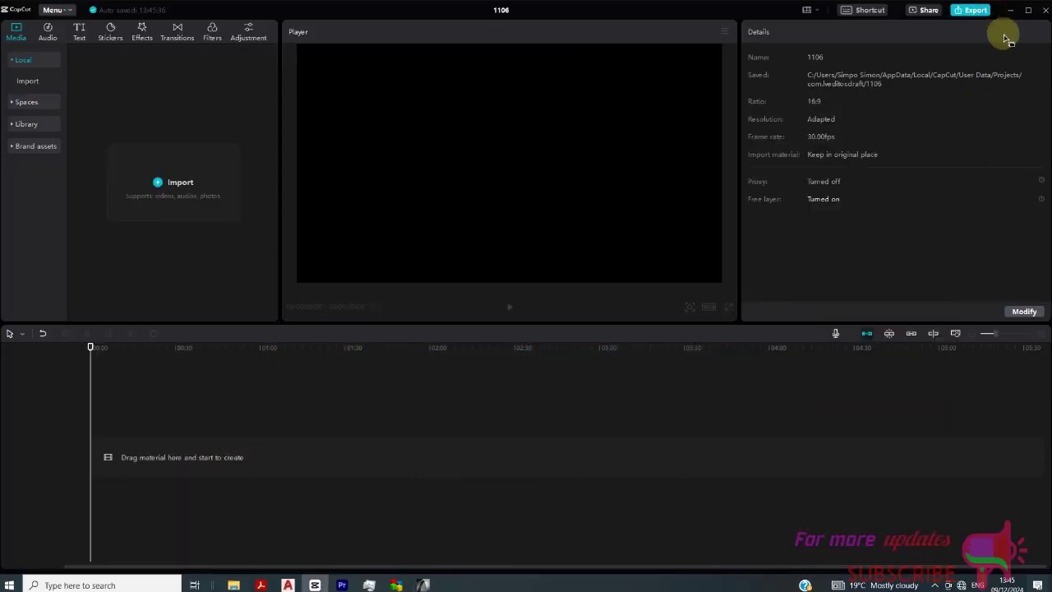
left_click(1014, 12)
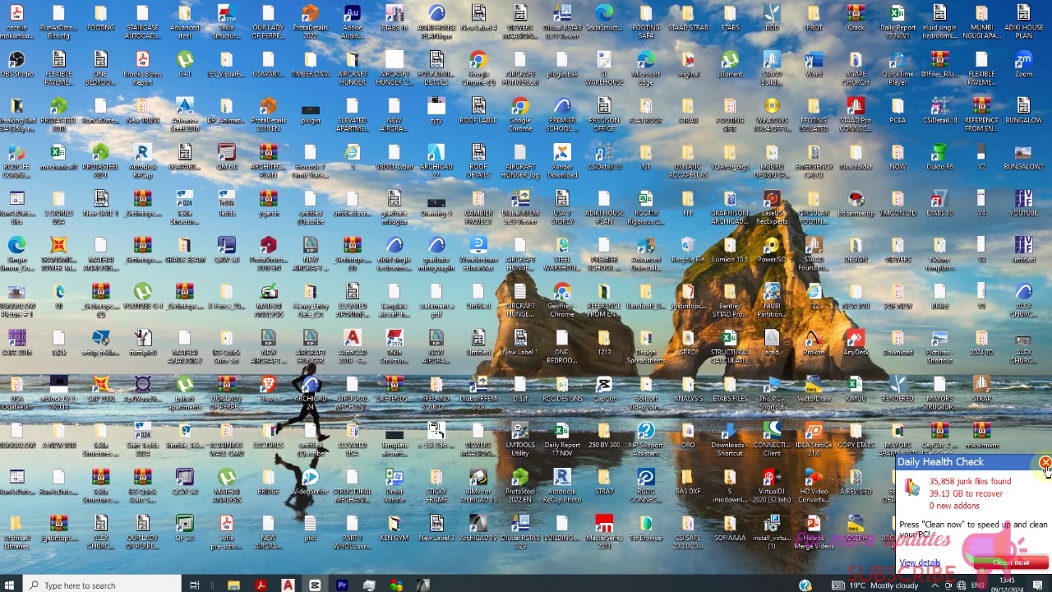
Play ALEX CHURCH EDITED.mp4 in VLC, then switch back to ArchiCAD's church model
left_click(1033, 349)
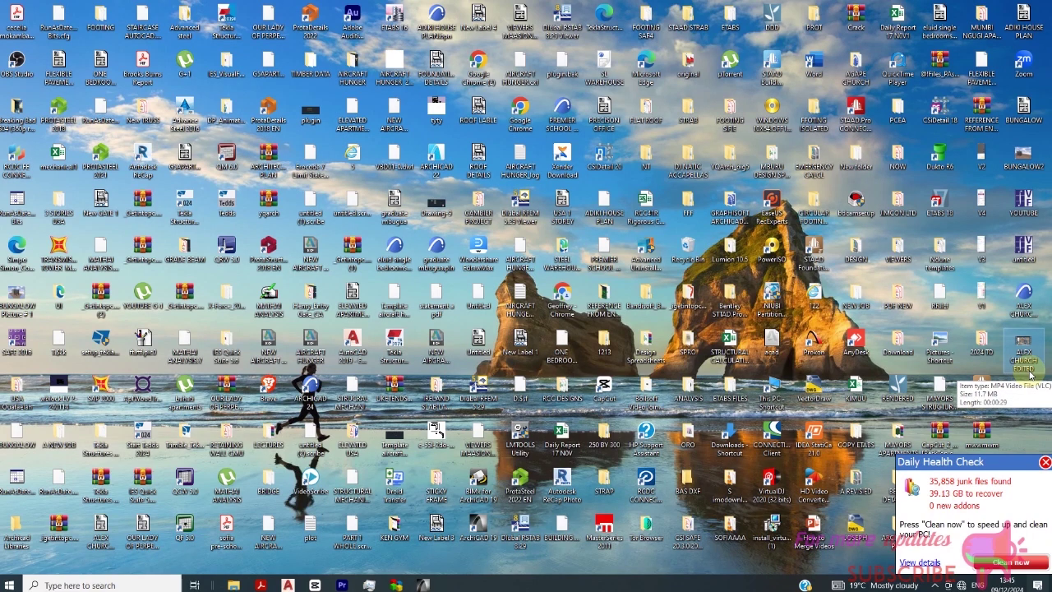
double_click(1032, 369)
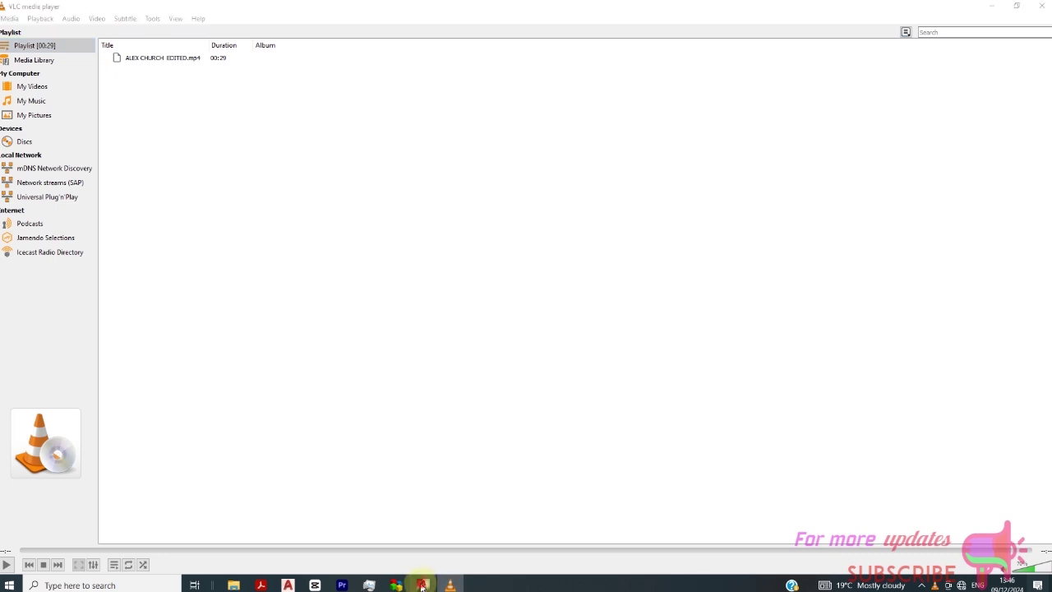
left_click(422, 585)
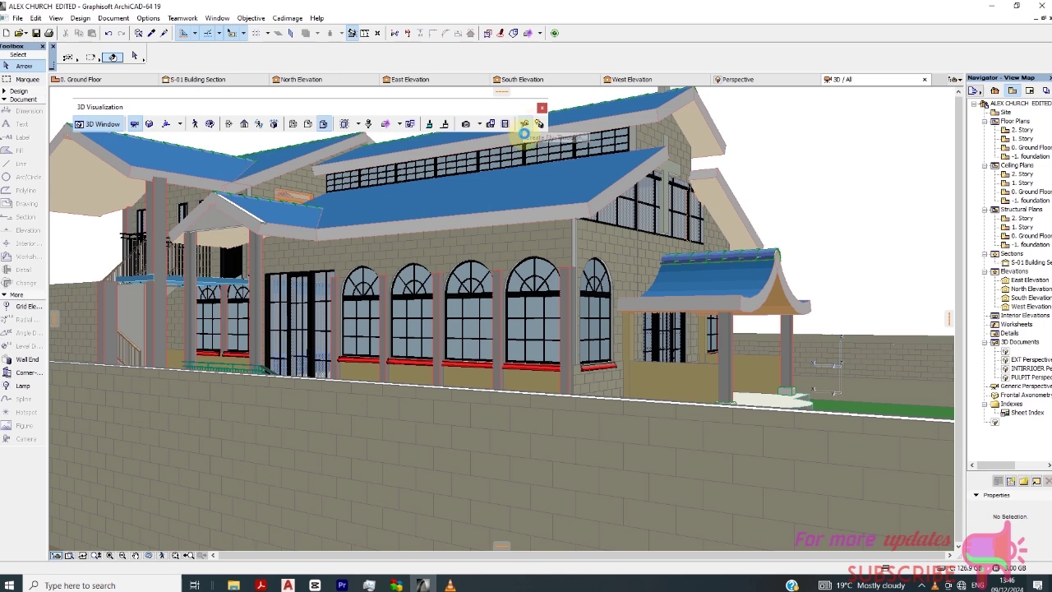
On the ground floor plan, set the fly-through to PhotoRendering Window source, MP4 Movie Files, Color with Alpha Channel, 10 fps
key("F2")
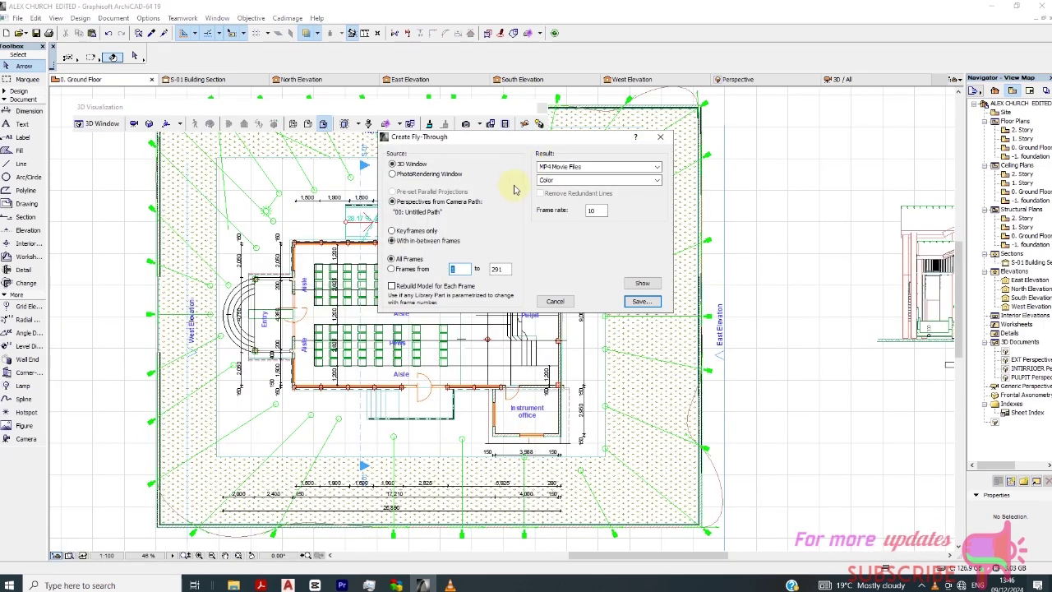
left_click(394, 175)
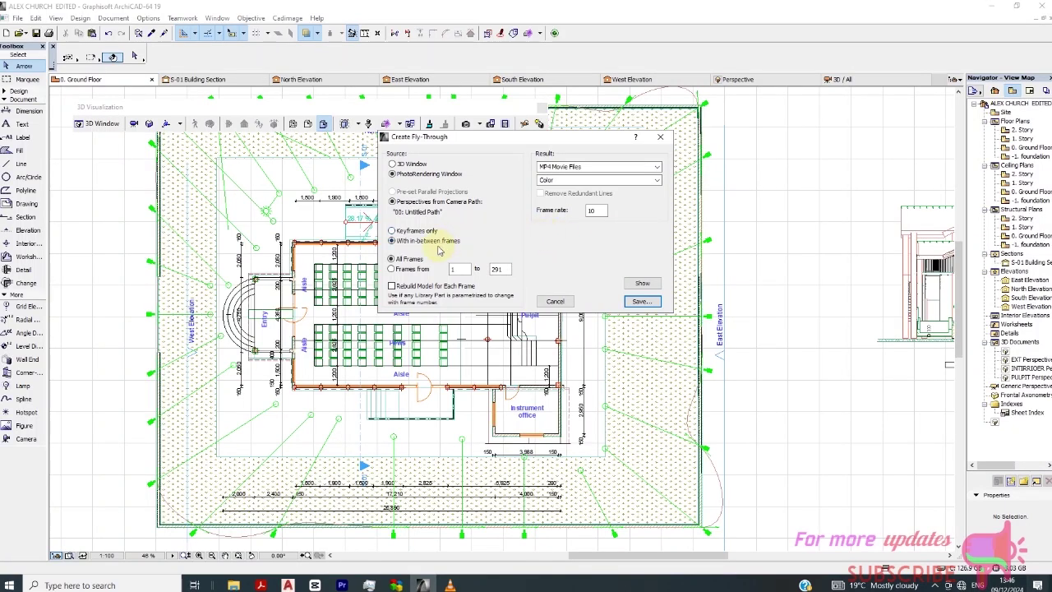
left_click(585, 182)
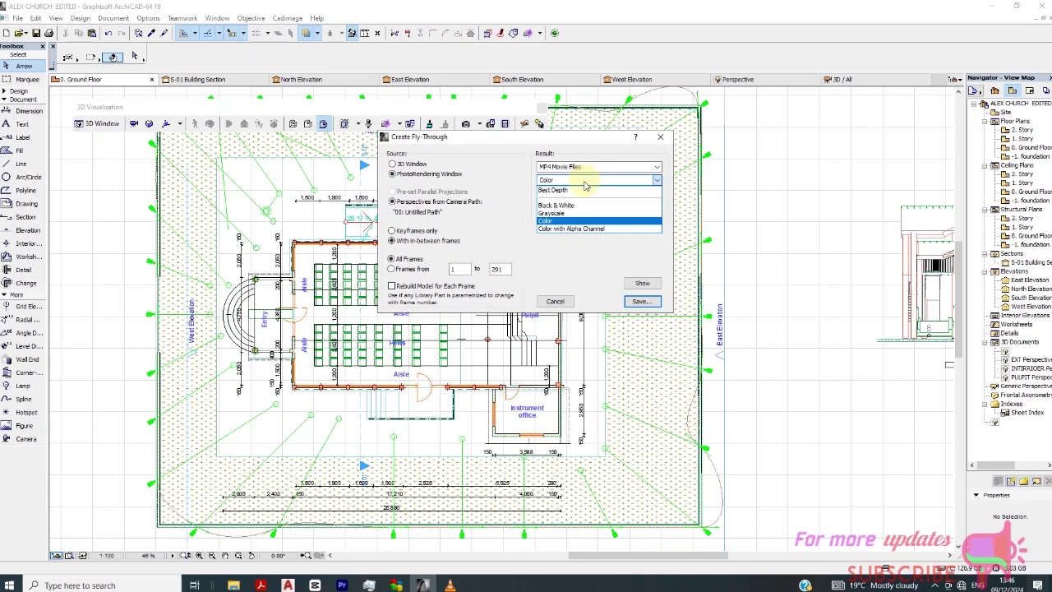
left_click(576, 231)
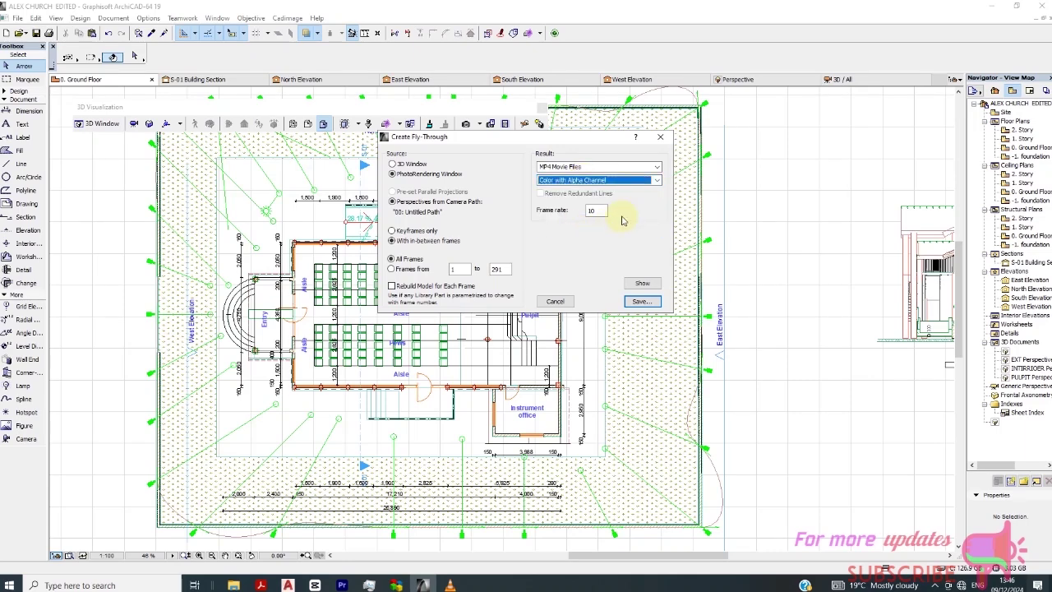
left_click(655, 168)
left_click(655, 167)
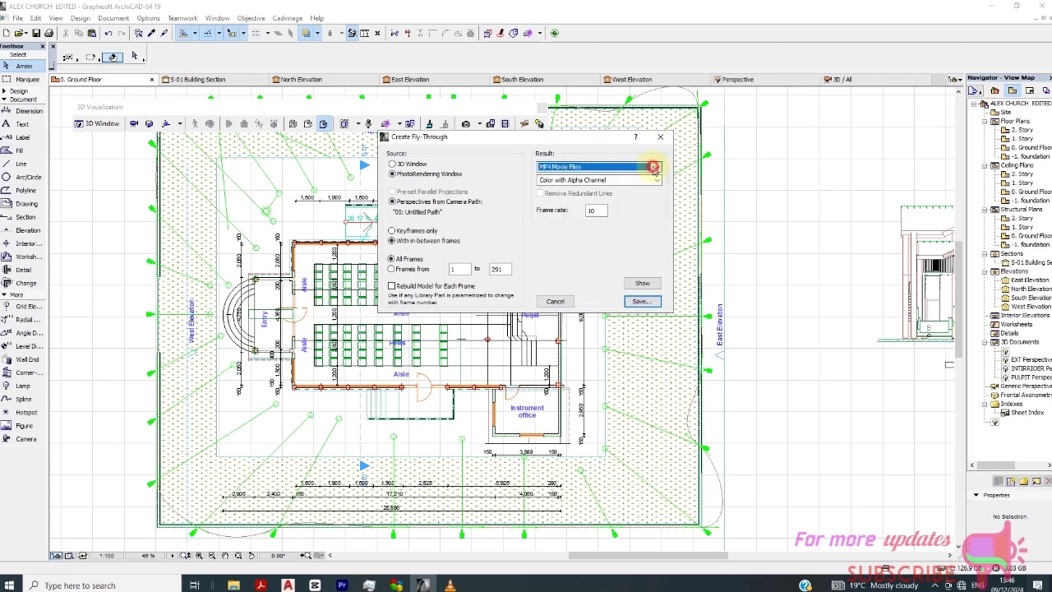
left_click(655, 168)
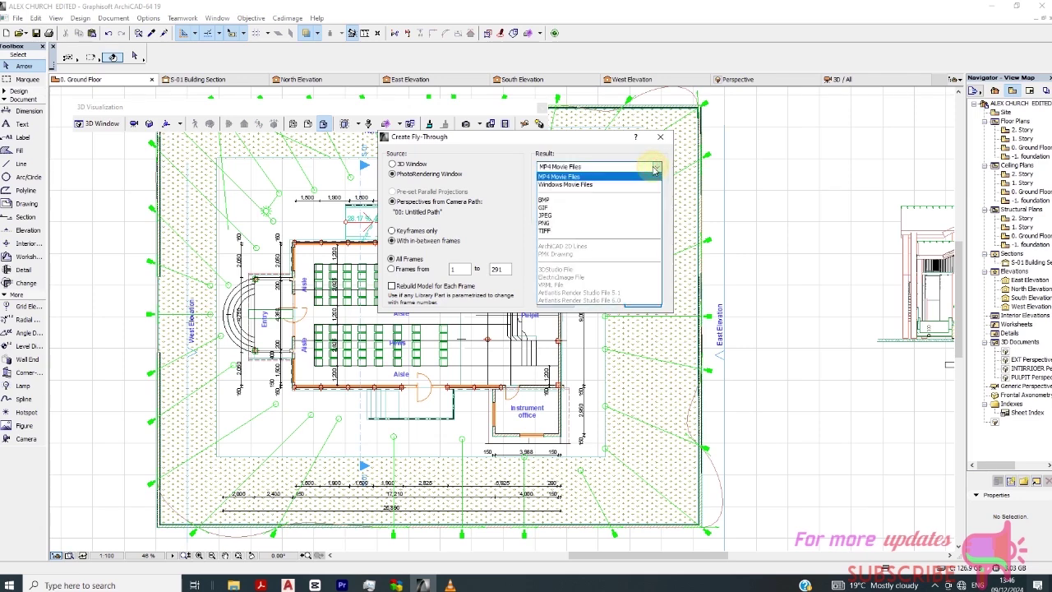
left_click(655, 168)
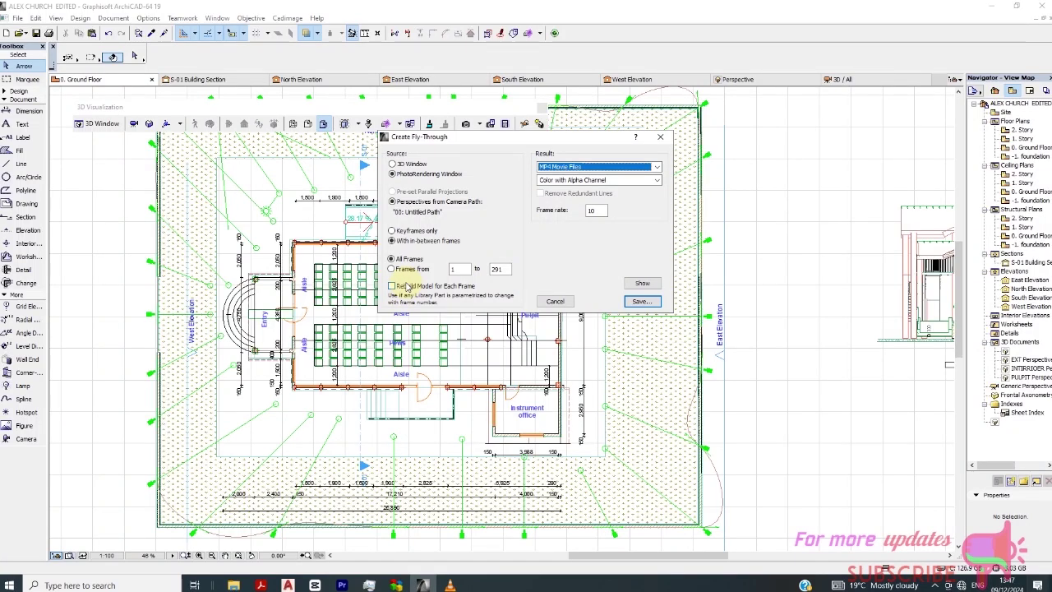
left_click(599, 211)
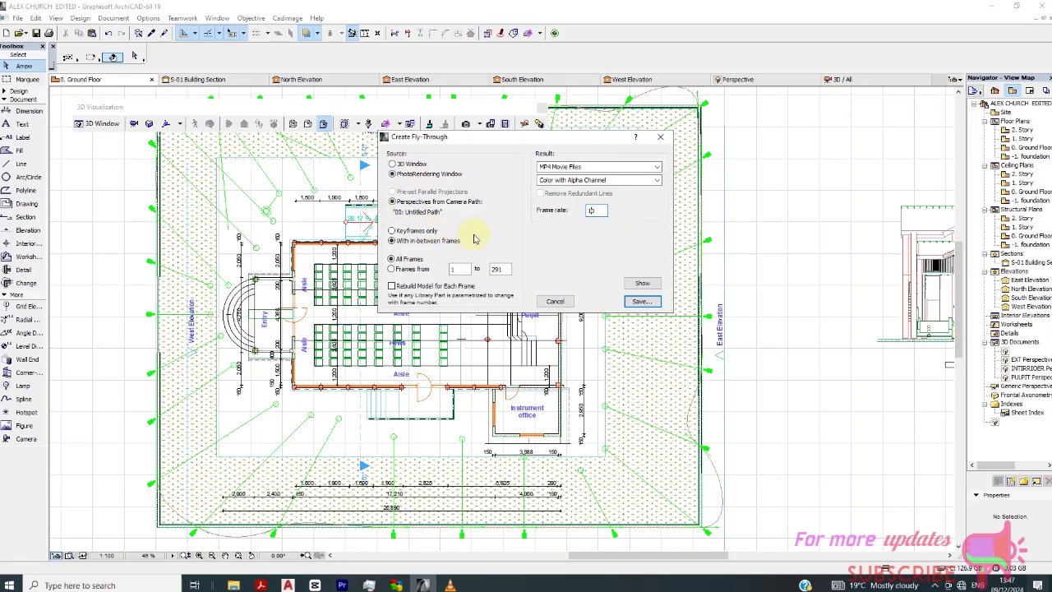
Start rendering the church fly-through frame by frame from the Create Fly-Through dialog
left_click(641, 285)
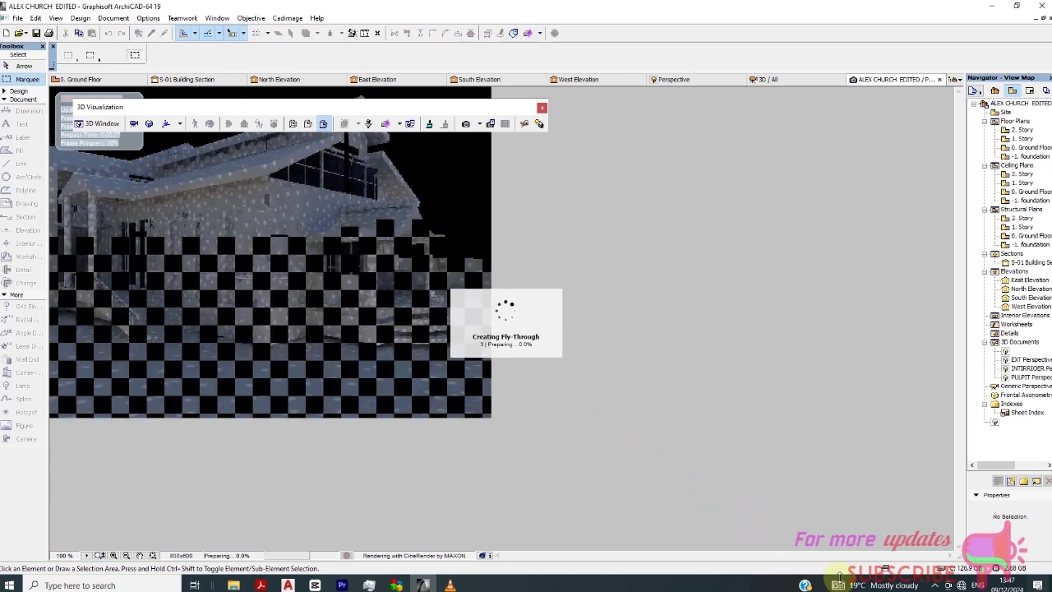
Bring up the Bandicam recorder window from the hidden system tray icons
left_click(948, 585)
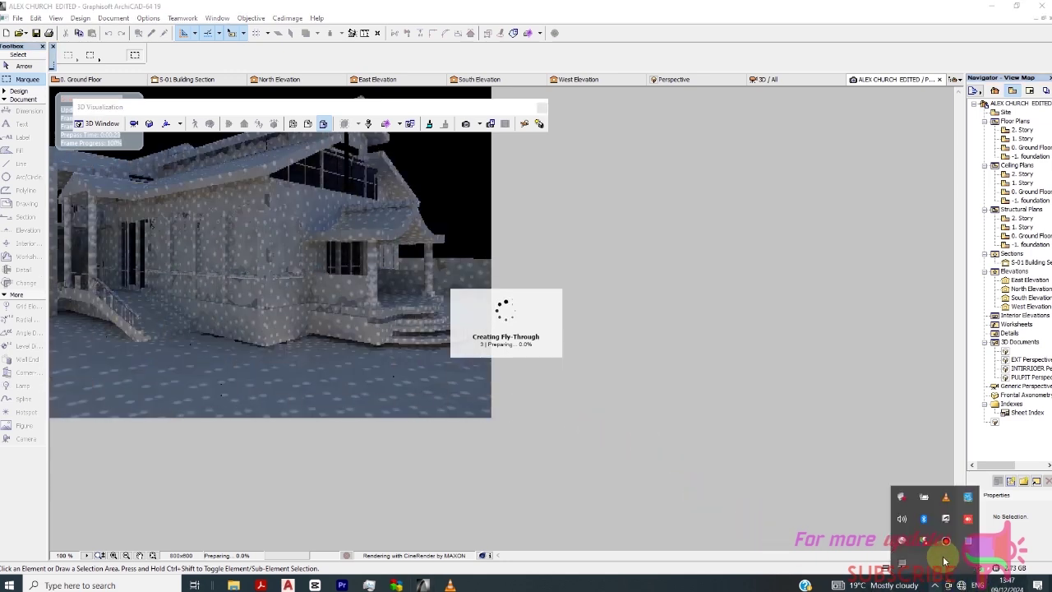
left_click(946, 539)
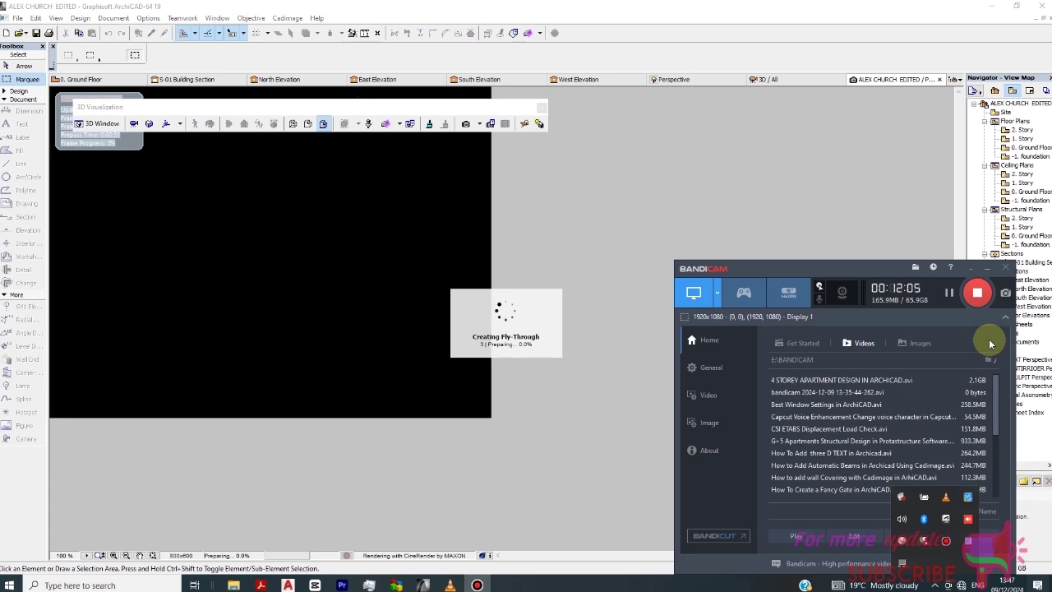